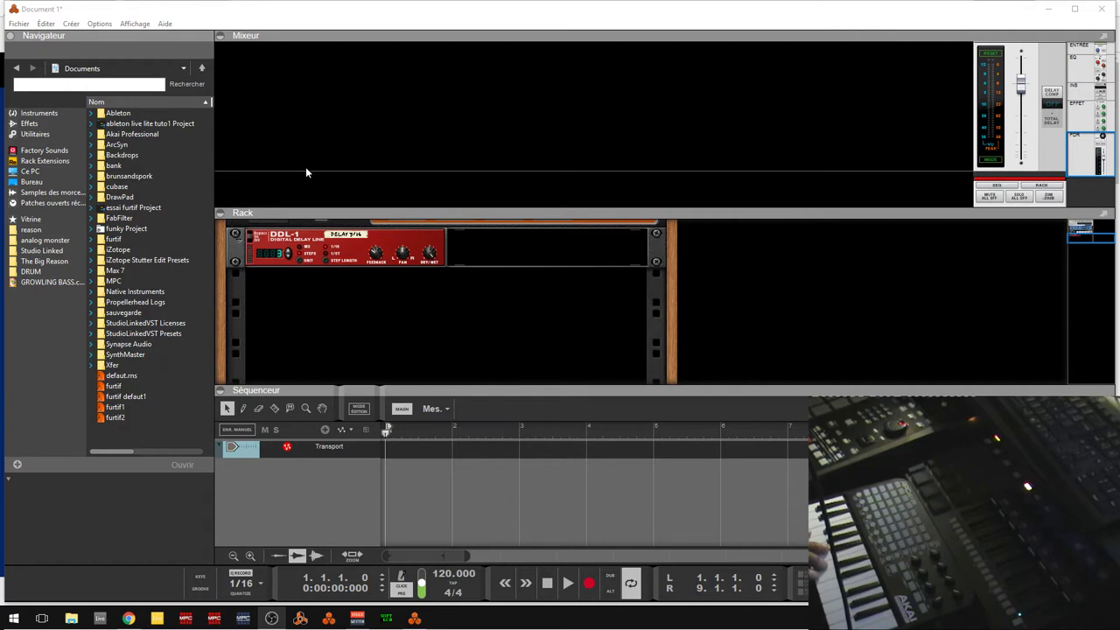
# Add the StudioLinkedVST instrument DRUM PRO to the rack and open its plugin window beside the browser
pyautogui.click(87, 155)
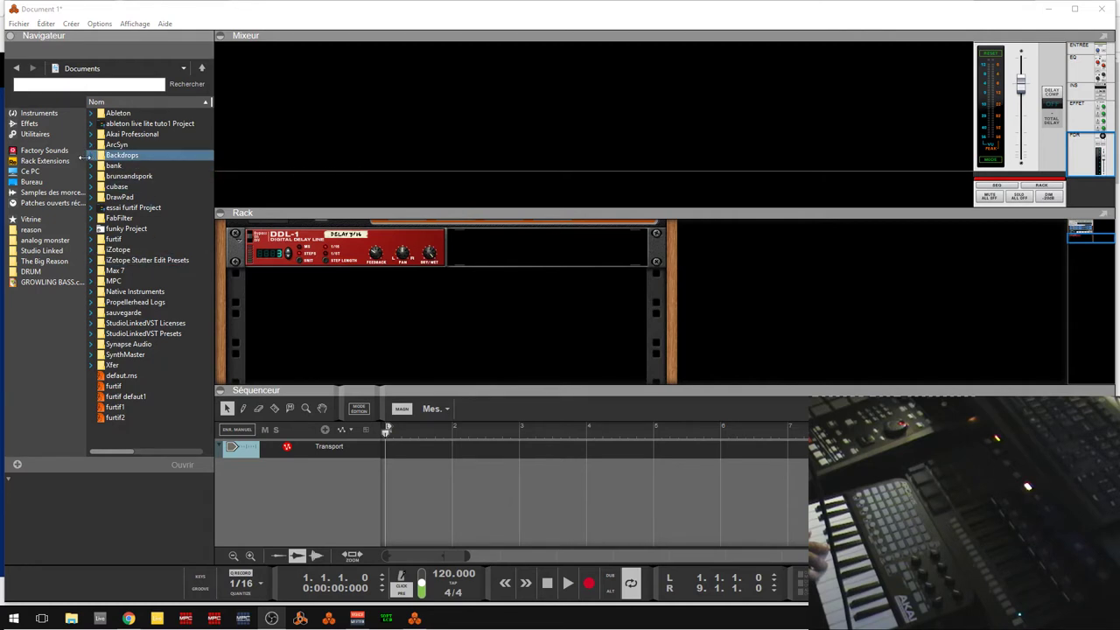
pyautogui.click(38, 112)
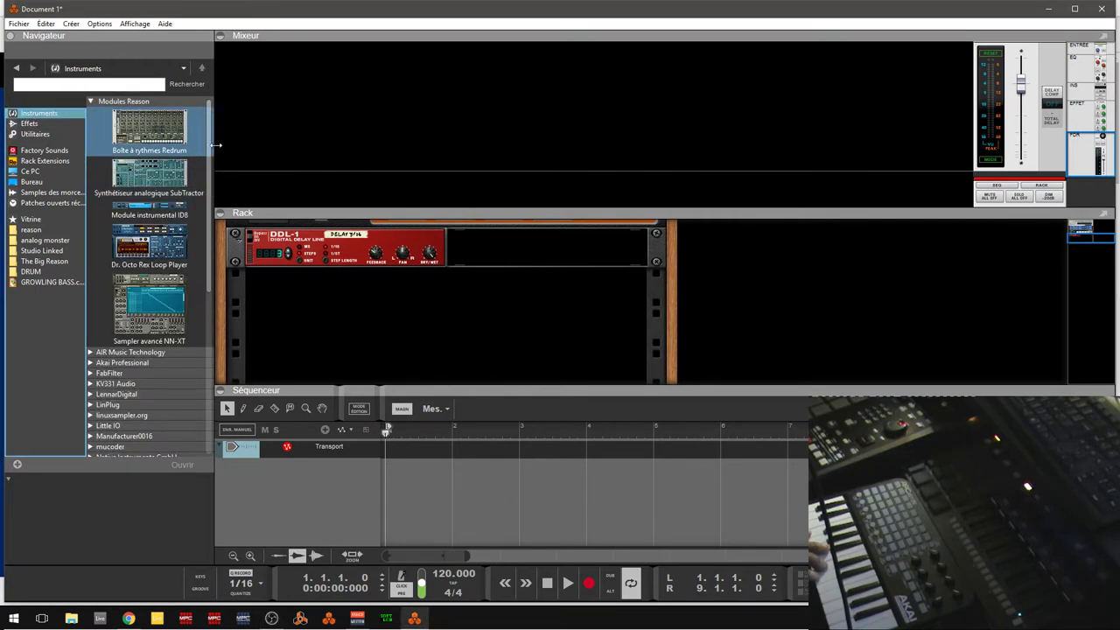
pyautogui.scroll(-5, 210, 202)
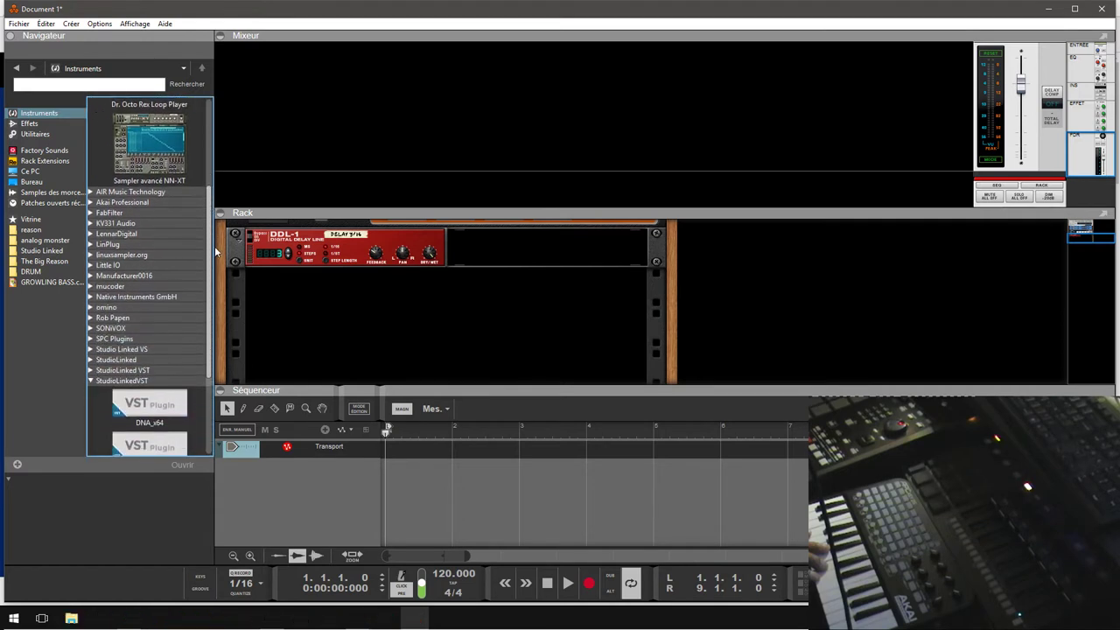
pyautogui.moveTo(215, 246); pyautogui.dragTo(229, 337)
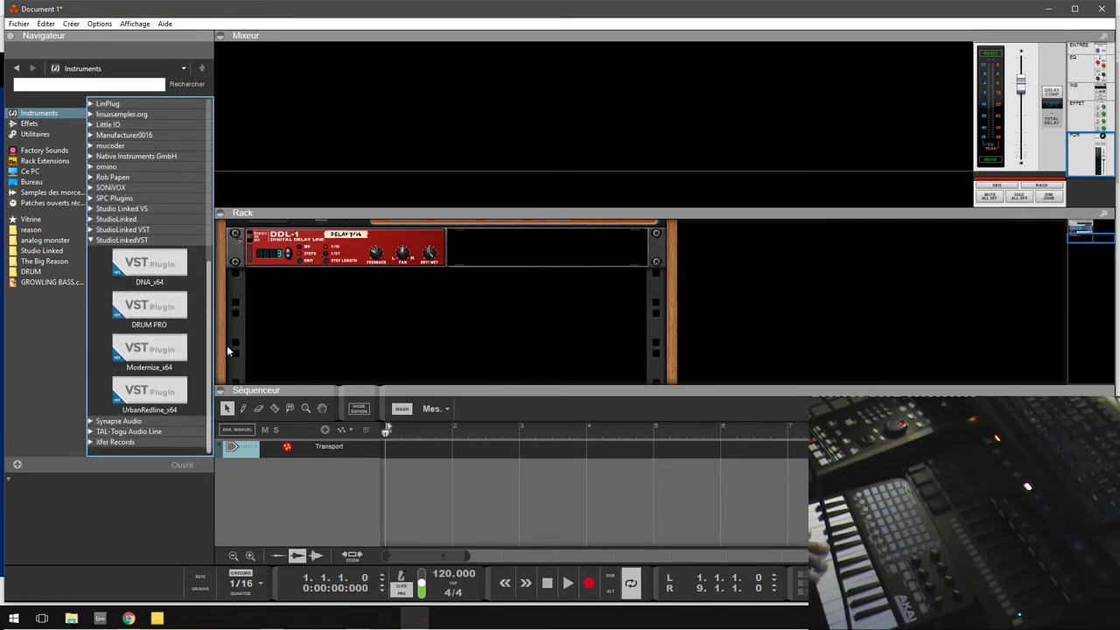
pyautogui.click(150, 309)
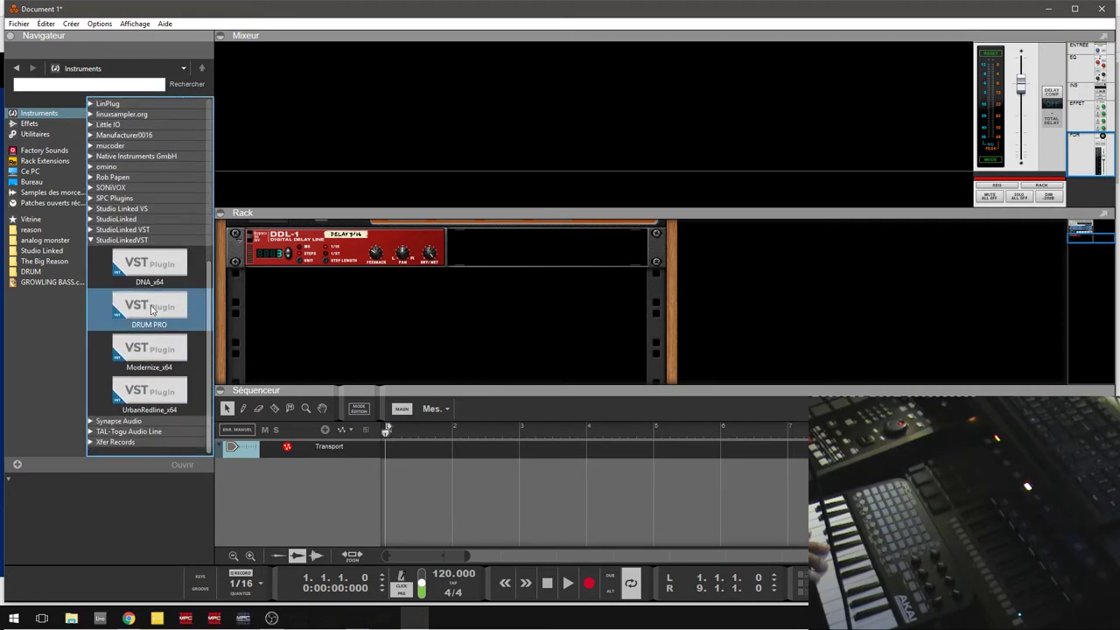
pyautogui.moveTo(151, 308)
pyautogui.mouseDown()
pyautogui.moveTo(235, 292)
pyautogui.moveTo(320, 325)
pyautogui.moveTo(159, 325)
pyautogui.moveTo(154, 312)
pyautogui.mouseUp()
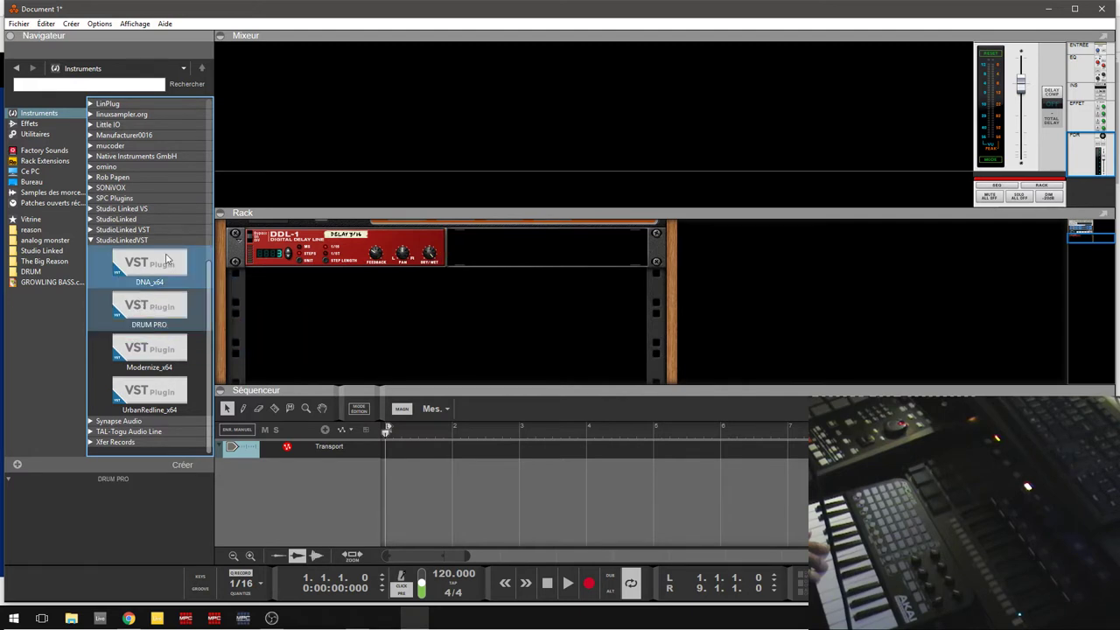
pyautogui.click(136, 308)
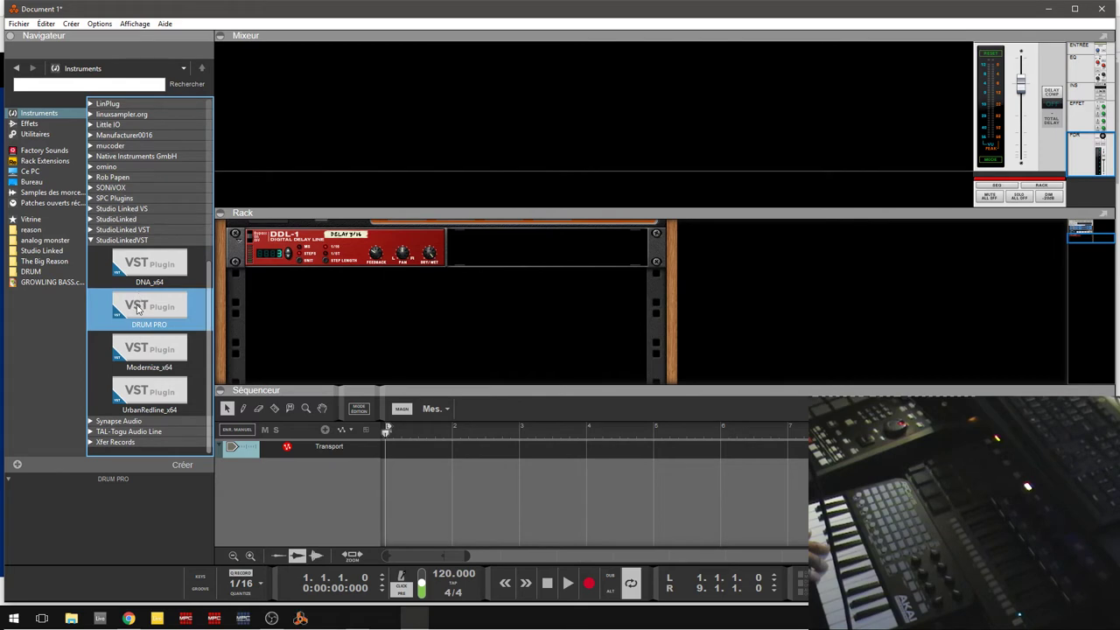
pyautogui.moveTo(135, 311)
pyautogui.mouseDown()
pyautogui.moveTo(254, 325)
pyautogui.moveTo(318, 314)
pyautogui.mouseUp()
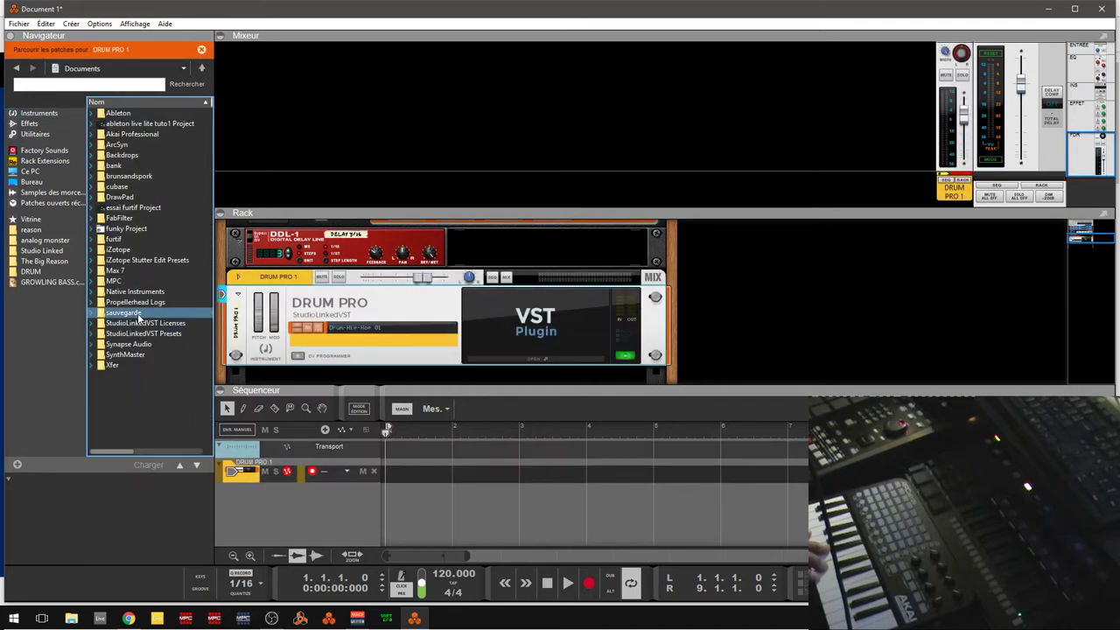
pyautogui.click(555, 364)
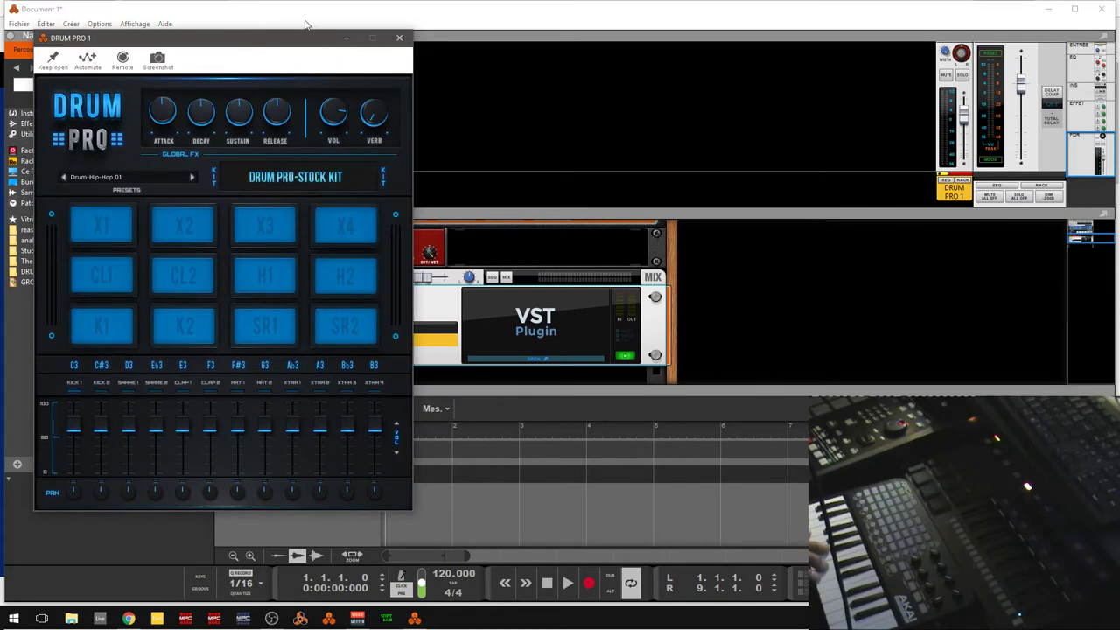
pyautogui.moveTo(282, 44); pyautogui.dragTo(529, 52)
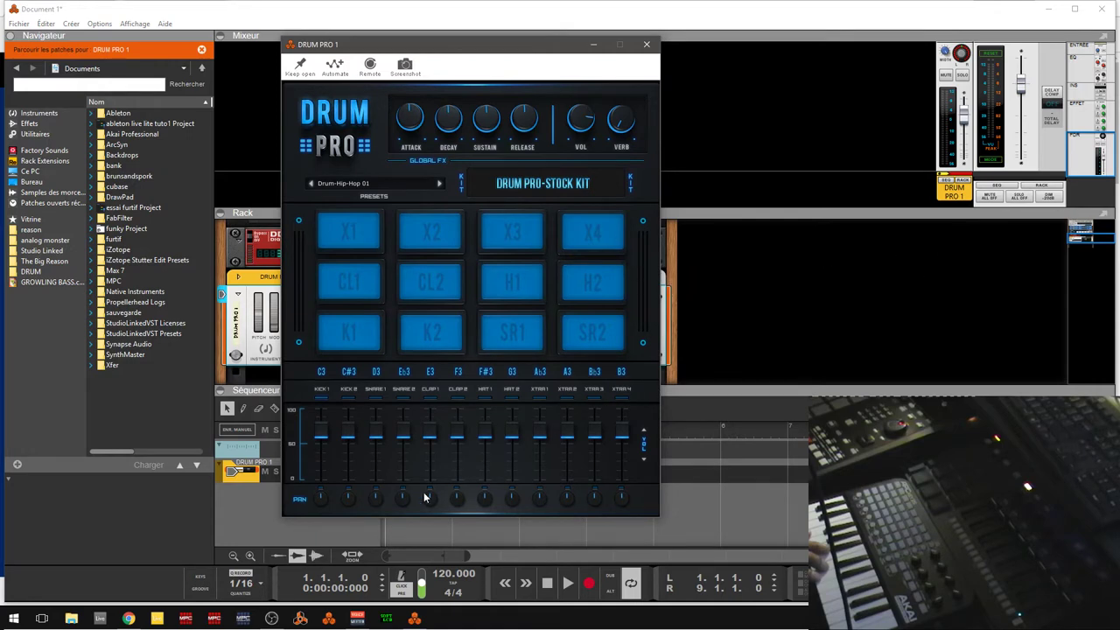
# Switch to Chrome, look over the Drum Pro page on VST4Free, and return to Reason
pyautogui.click(129, 619)
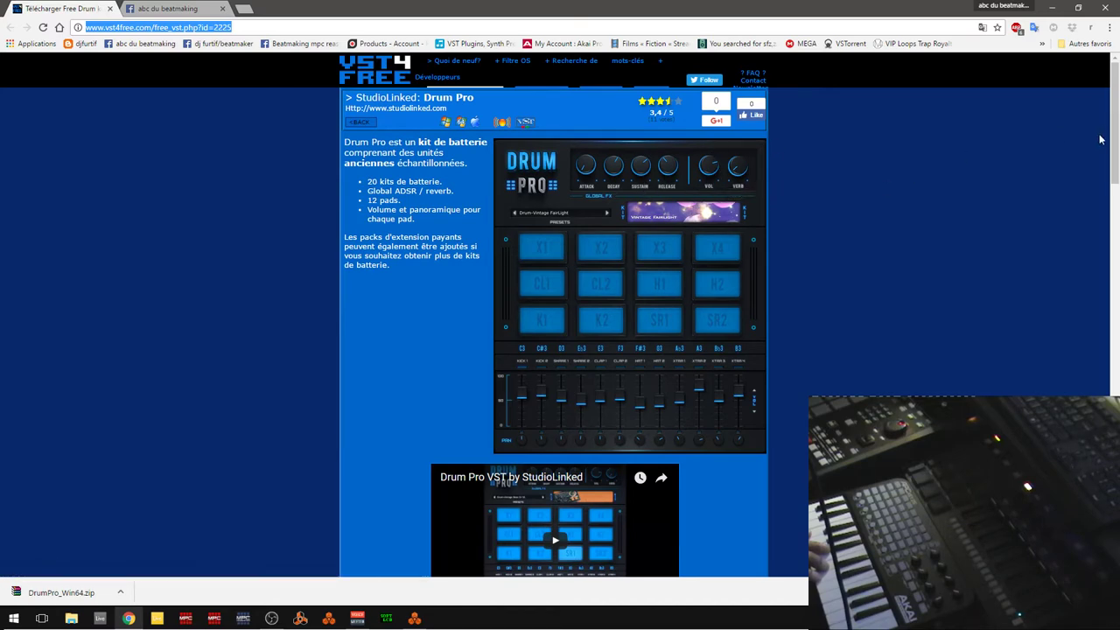
pyautogui.moveTo(1115, 123)
pyautogui.mouseDown()
pyautogui.moveTo(1115, 148)
pyautogui.moveTo(1115, 127)
pyautogui.mouseUp()
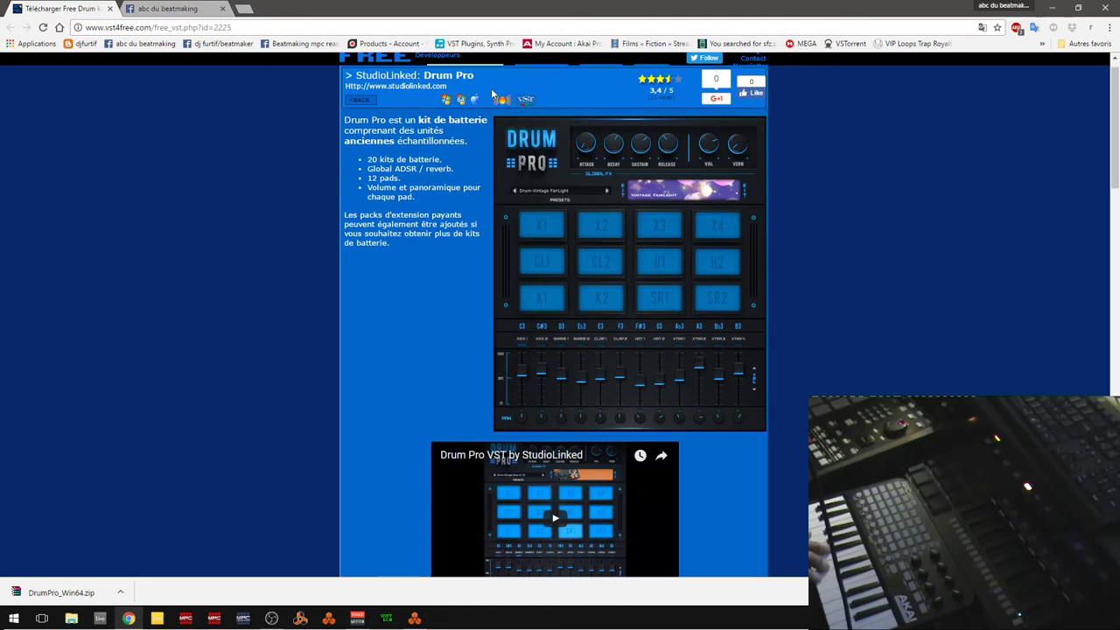
pyautogui.click(1055, 9)
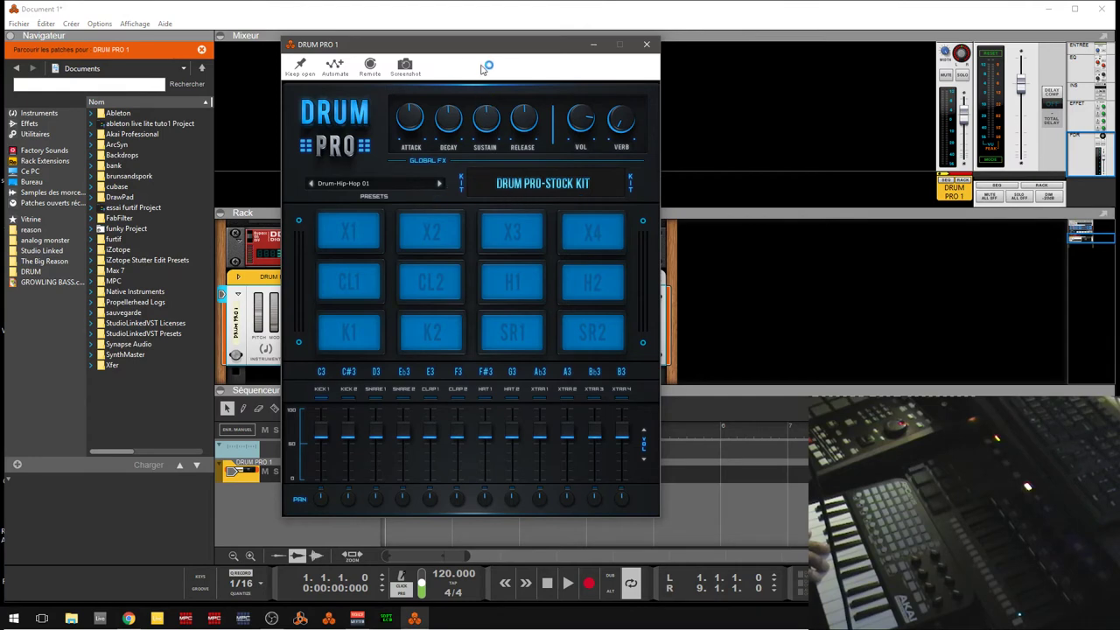
# Reposition the DRUM PRO window over the middle of the workspace and look through its list of presets
pyautogui.moveTo(476, 40); pyautogui.dragTo(800, 49)
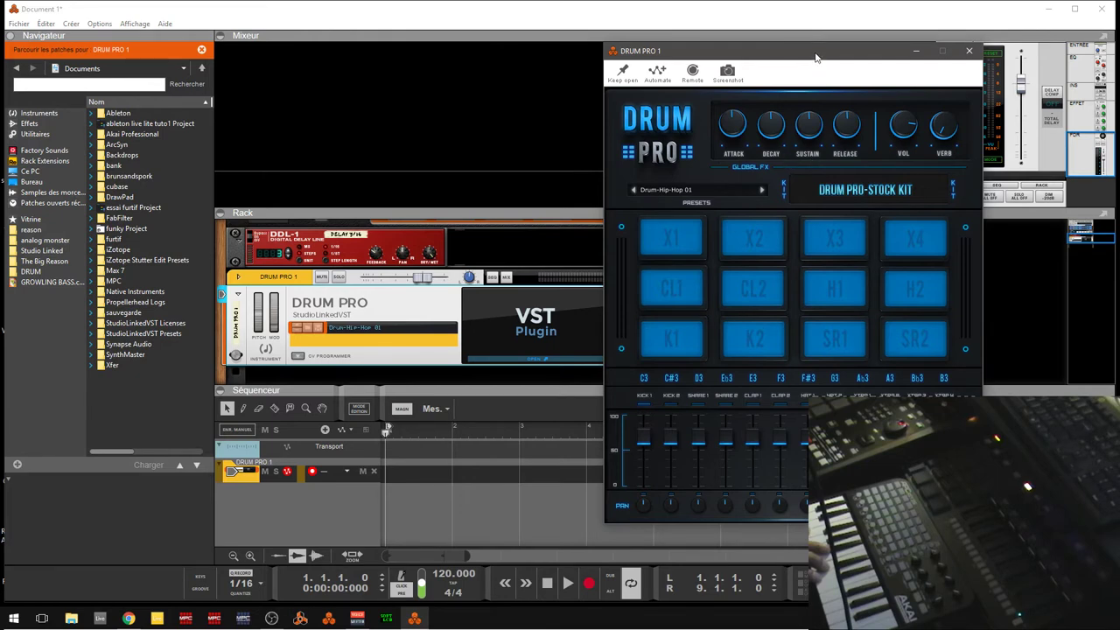
pyautogui.moveTo(816, 56); pyautogui.dragTo(619, 26)
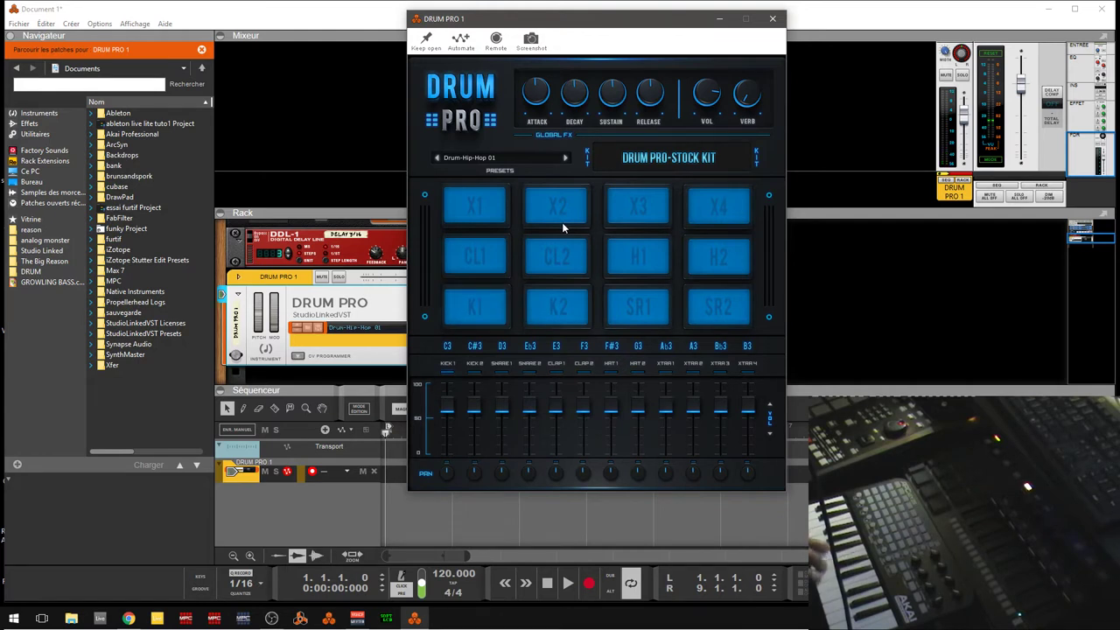
pyautogui.click(508, 159)
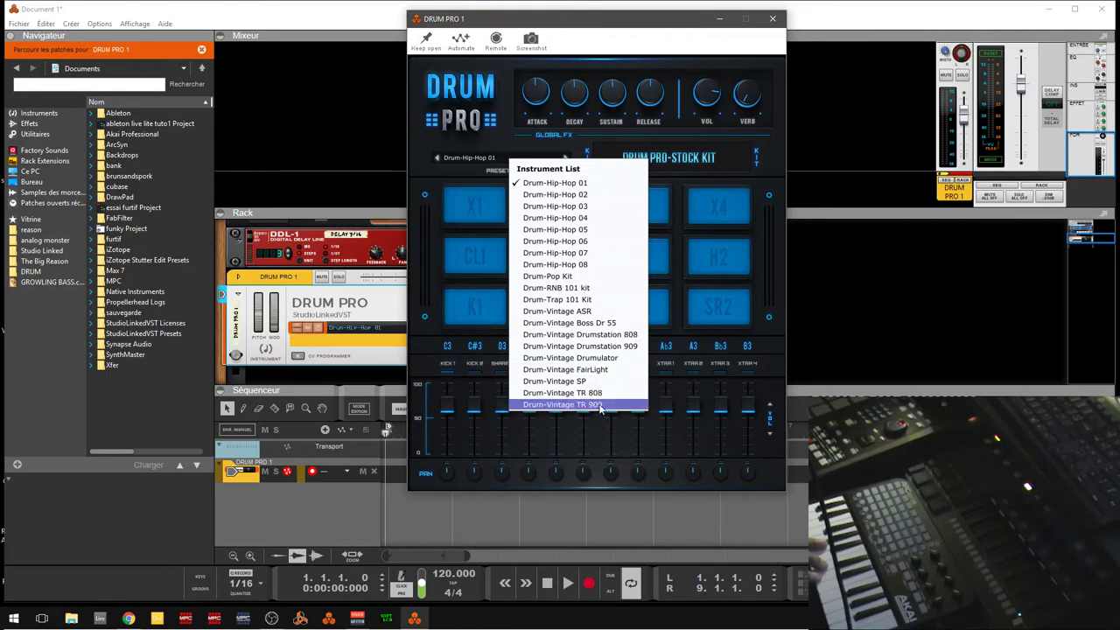
pyautogui.click(330, 303)
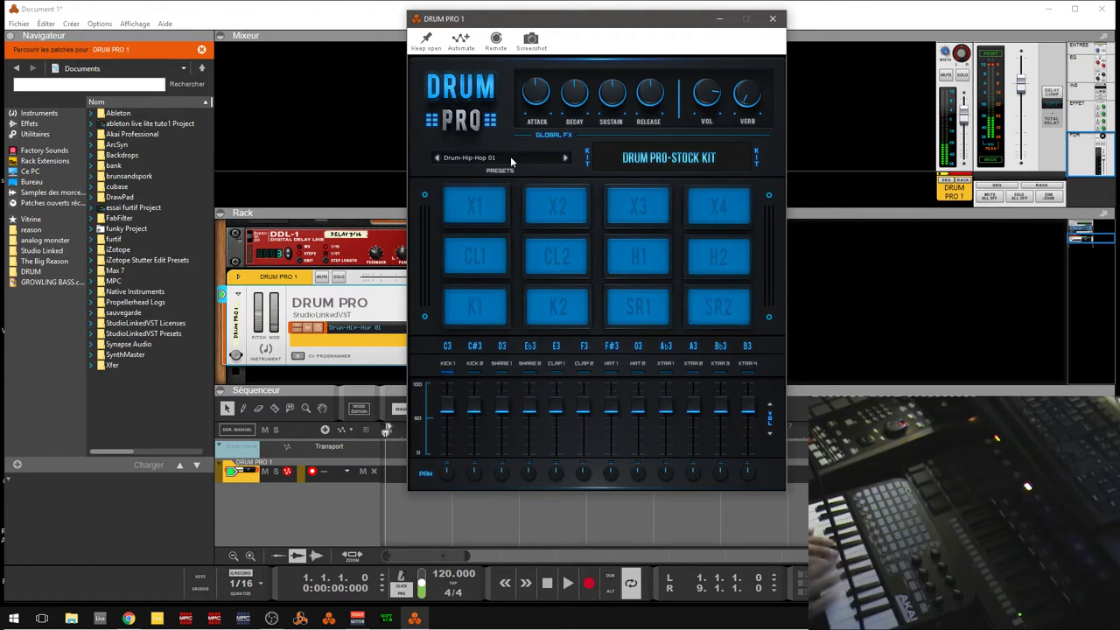
# Load the Drum-Hip-Hop 02 preset in DRUM PRO and adjust the Kick 1 volume
pyautogui.click(566, 158)
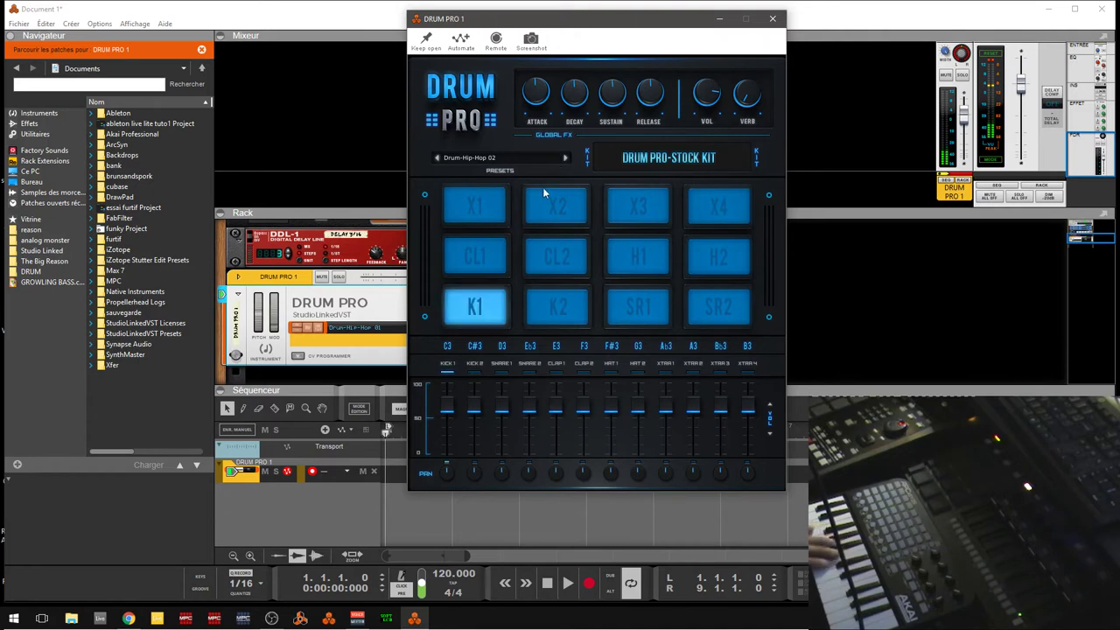
pyautogui.moveTo(446, 411)
pyautogui.mouseDown()
pyautogui.moveTo(443, 454)
pyautogui.moveTo(455, 408)
pyautogui.moveTo(452, 417)
pyautogui.mouseUp()
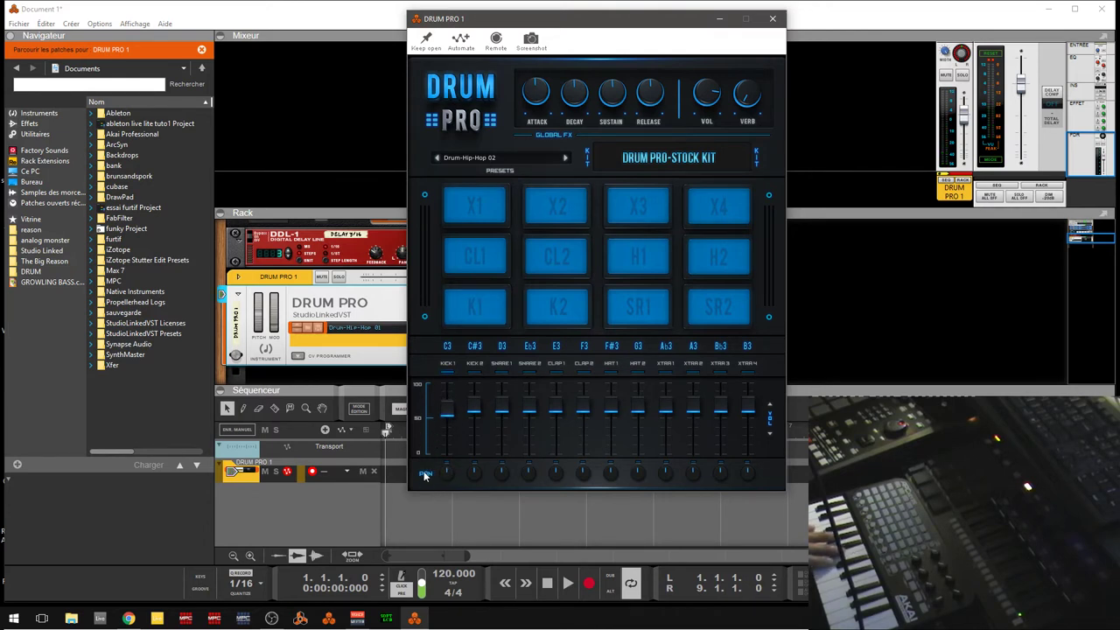
pyautogui.moveTo(452, 414); pyautogui.dragTo(451, 406)
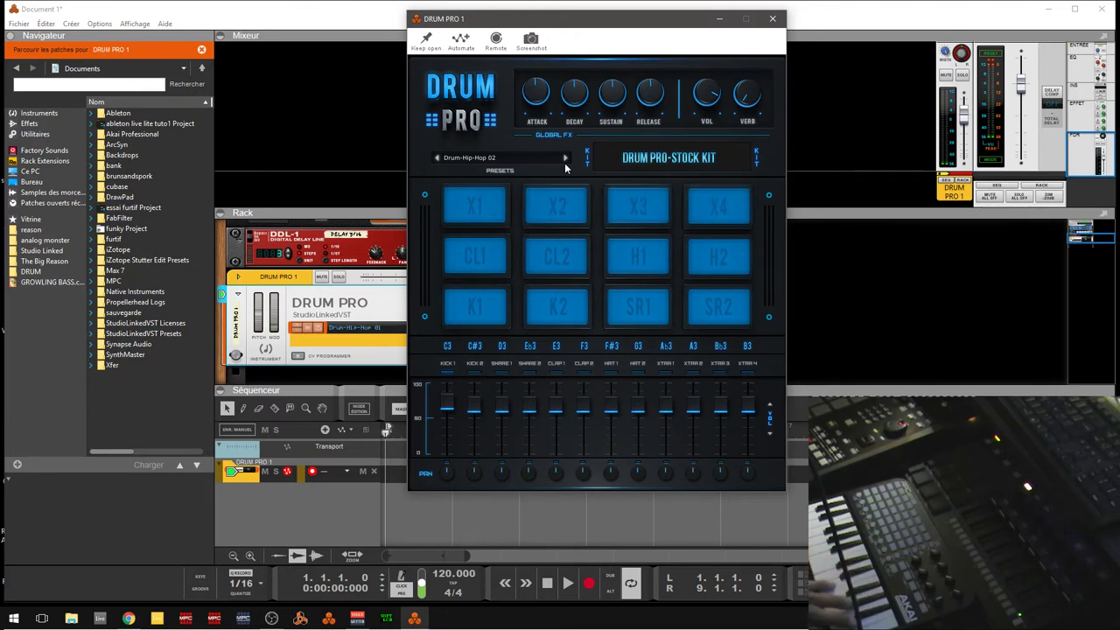
# Load the Drum-Hip-Hop 05 preset and lower the Kick 2 volume slightly
pyautogui.click(533, 158)
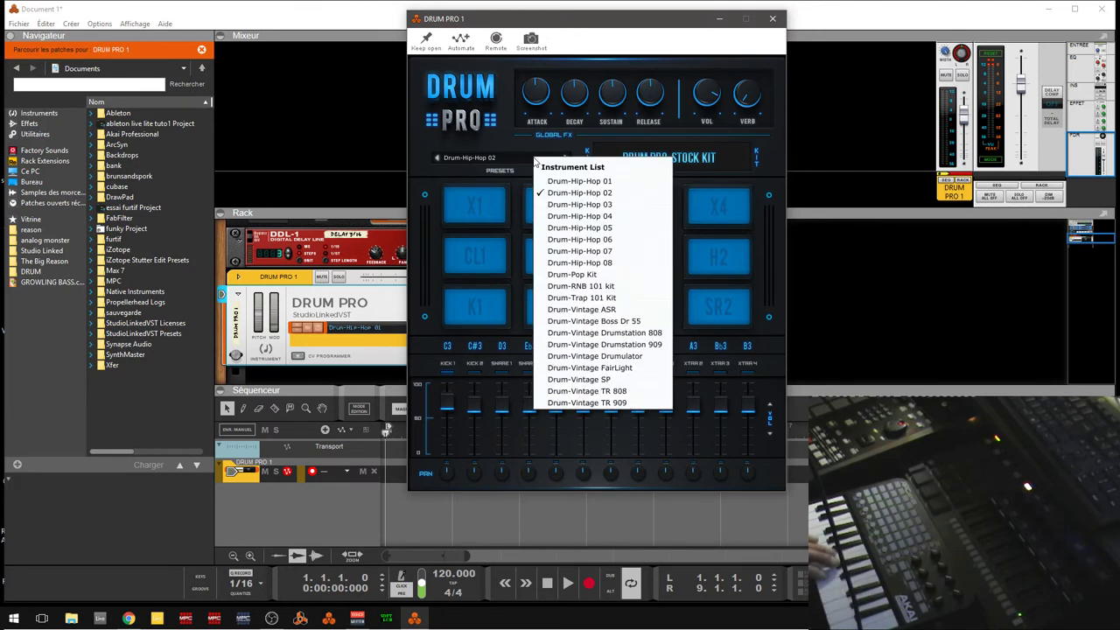
pyautogui.click(574, 229)
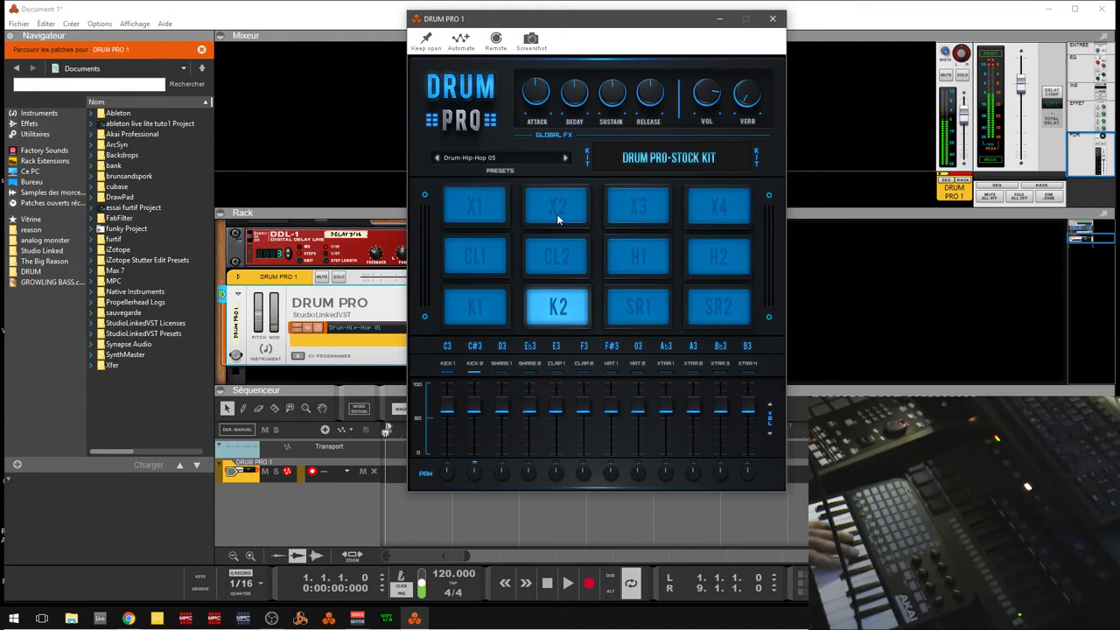
pyautogui.moveTo(474, 414)
pyautogui.mouseDown()
pyautogui.moveTo(475, 433)
pyautogui.moveTo(478, 421)
pyautogui.mouseUp()
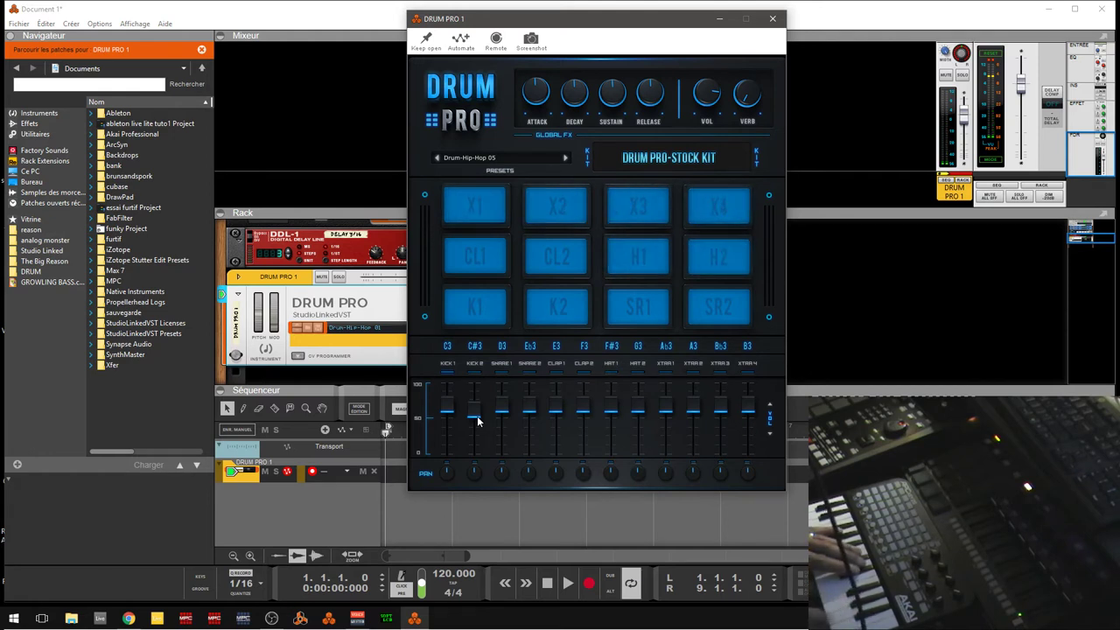
# Audition the Drum-Hip-Hop 08 preset, followed by the Drum-Pop Kit preset
pyautogui.click(518, 157)
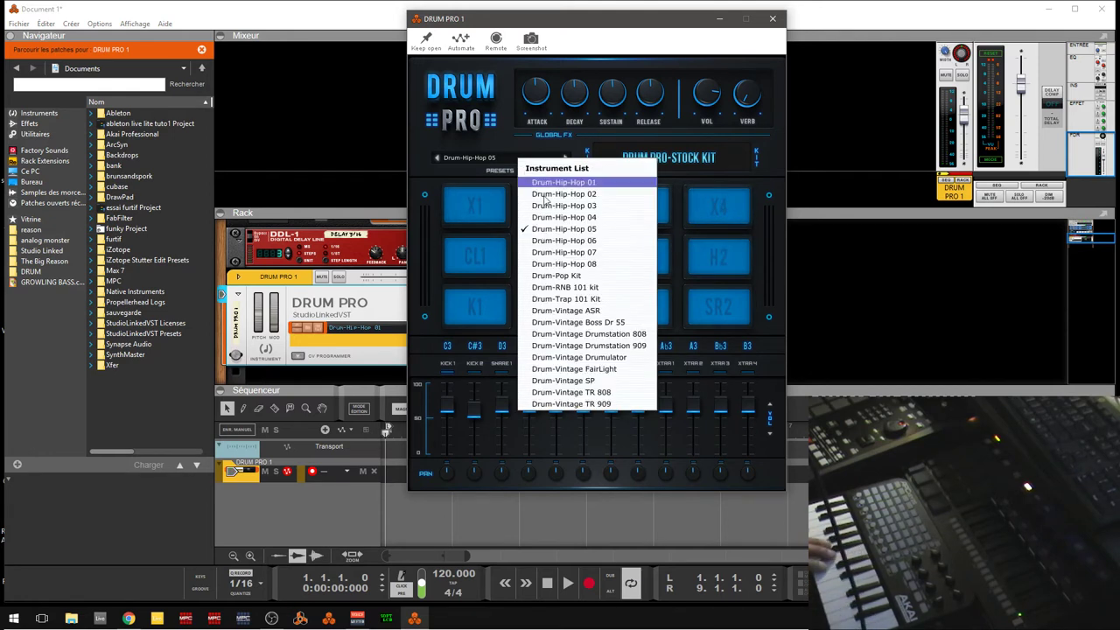
pyautogui.click(581, 267)
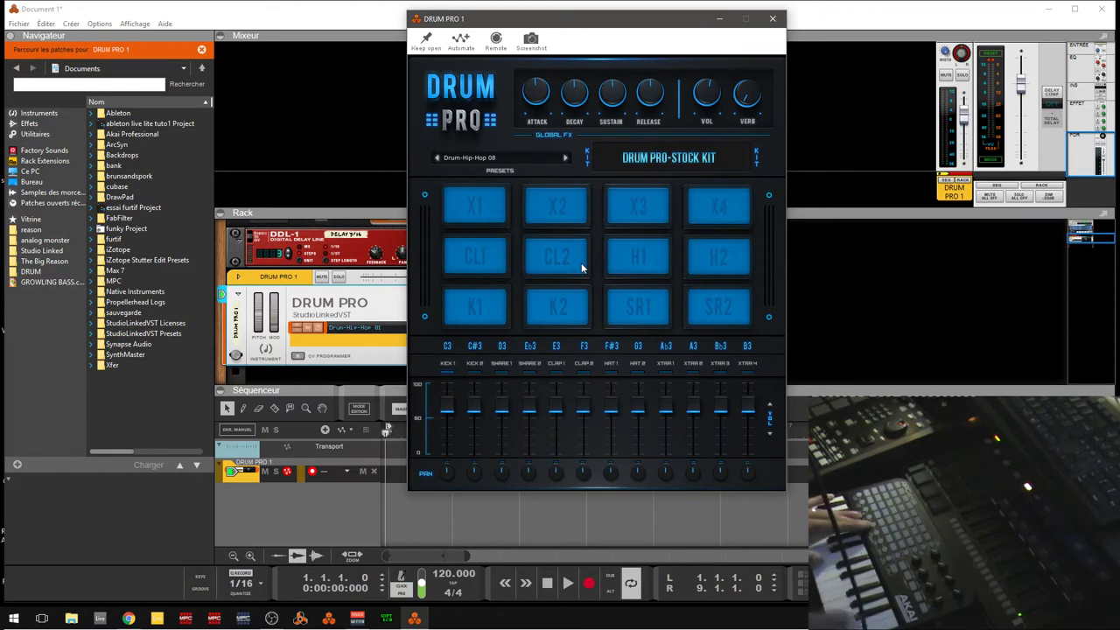
pyautogui.click(527, 159)
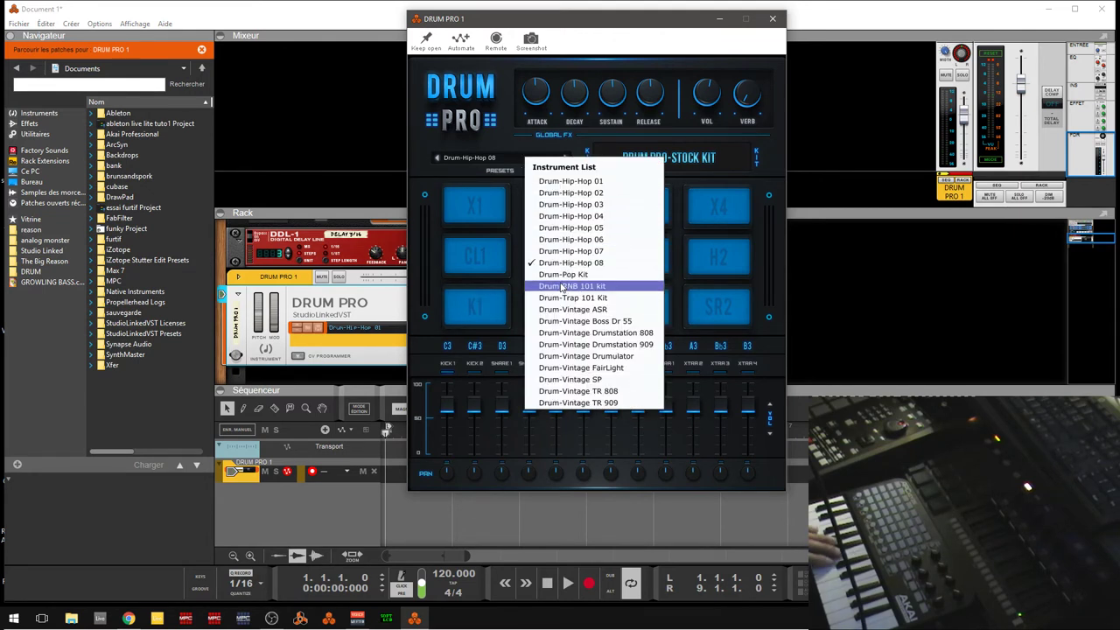
pyautogui.click(561, 275)
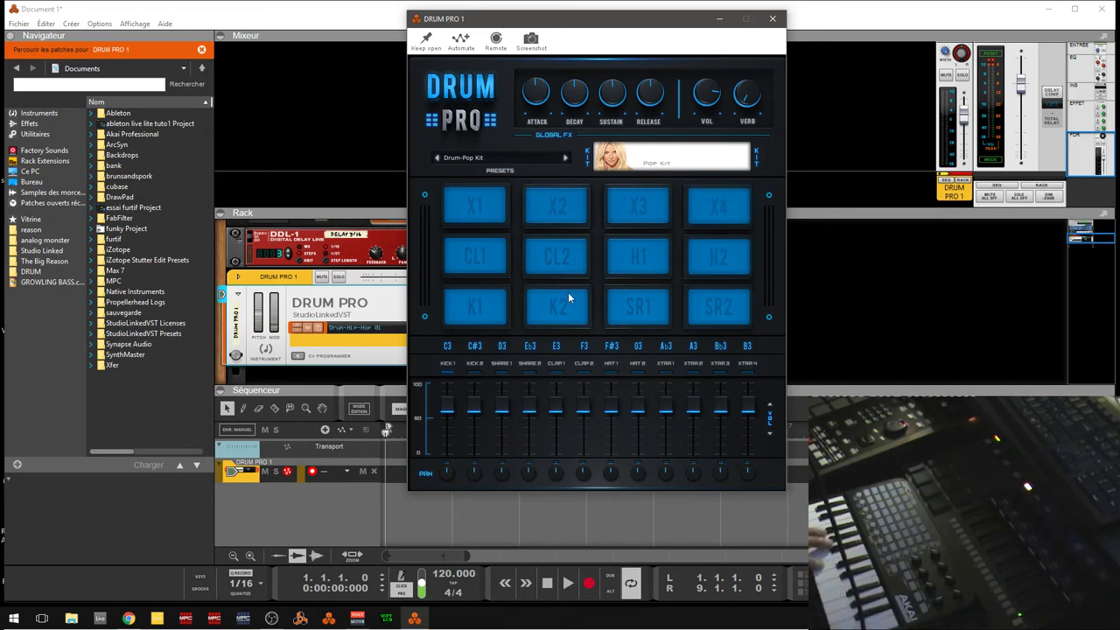
# Audition the Drum-Trap 101 Kit and Drum-Vintage SP presets, triggering the SR1 pad of the SP kit
pyautogui.click(529, 157)
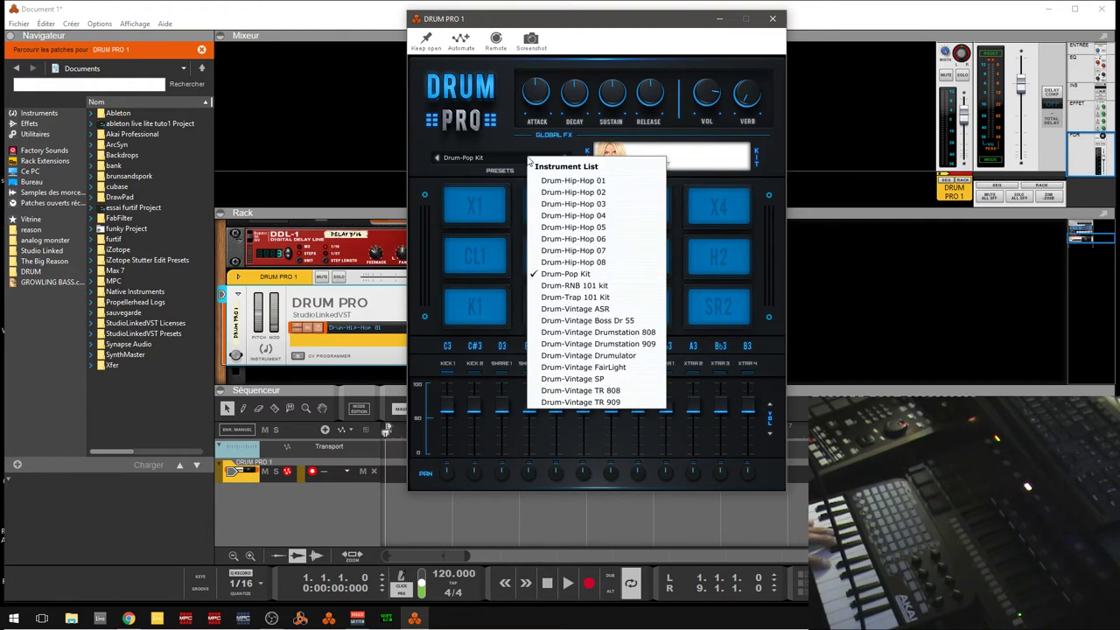
pyautogui.click(577, 298)
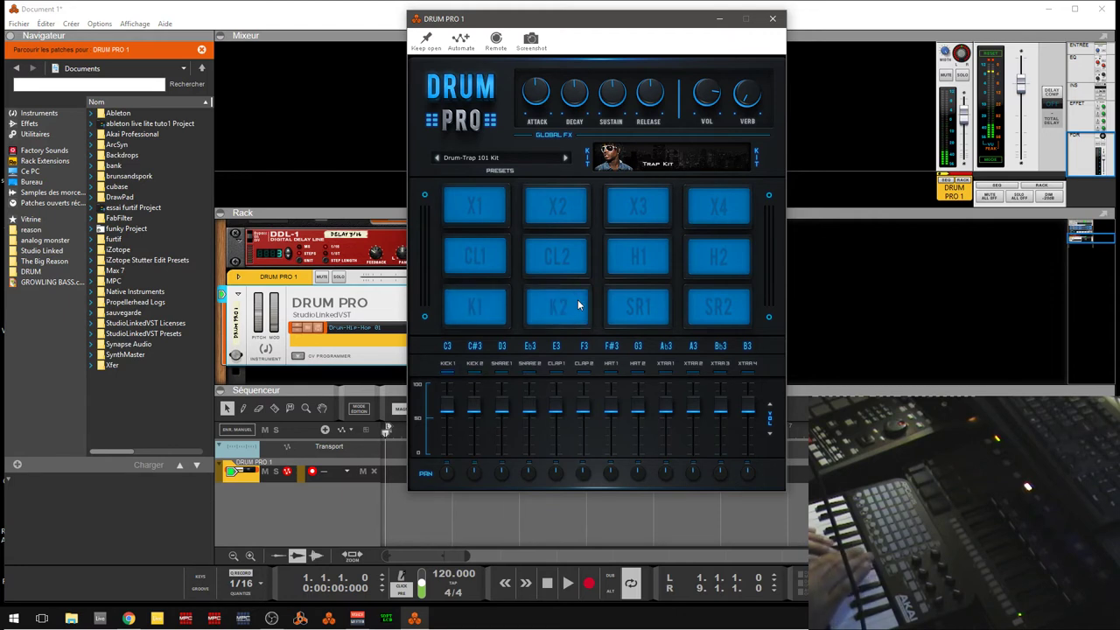
pyautogui.click(520, 156)
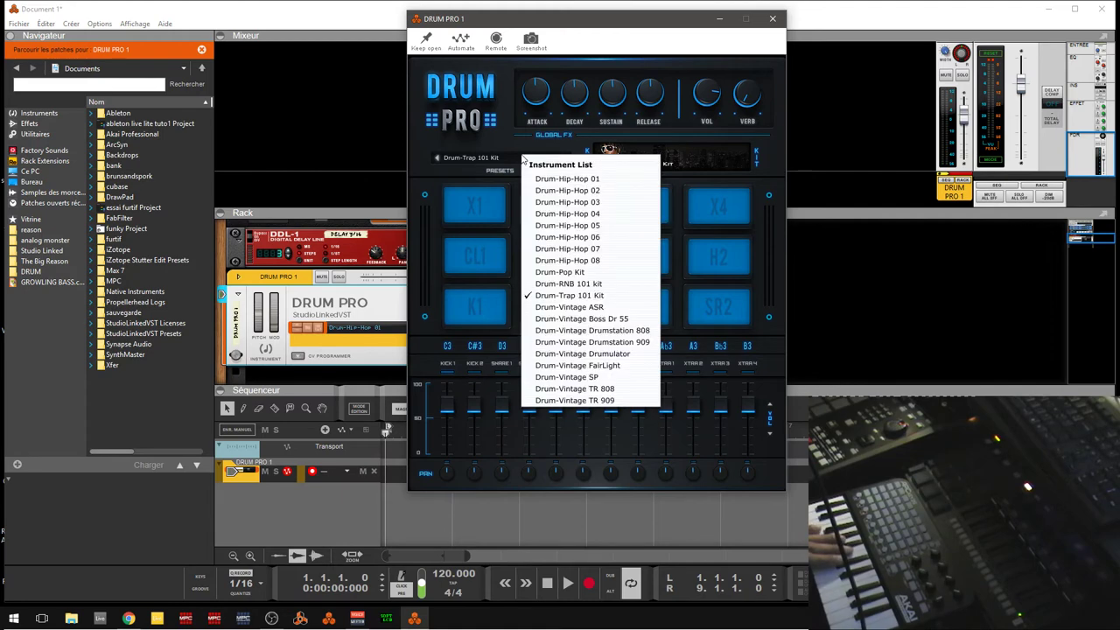
pyautogui.click(580, 378)
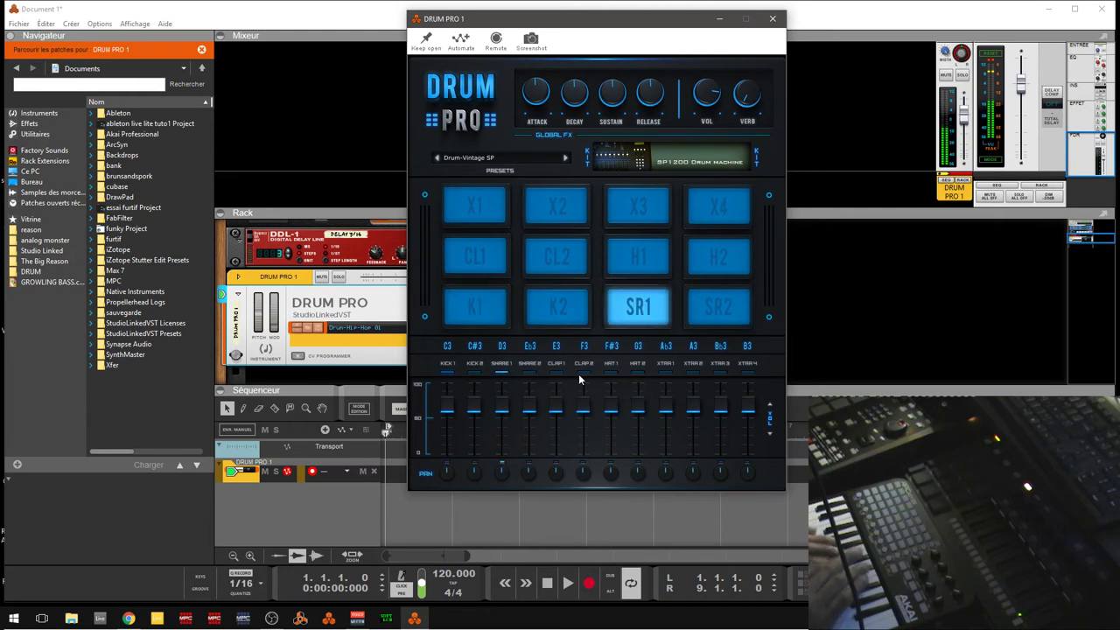
pyautogui.click(635, 317)
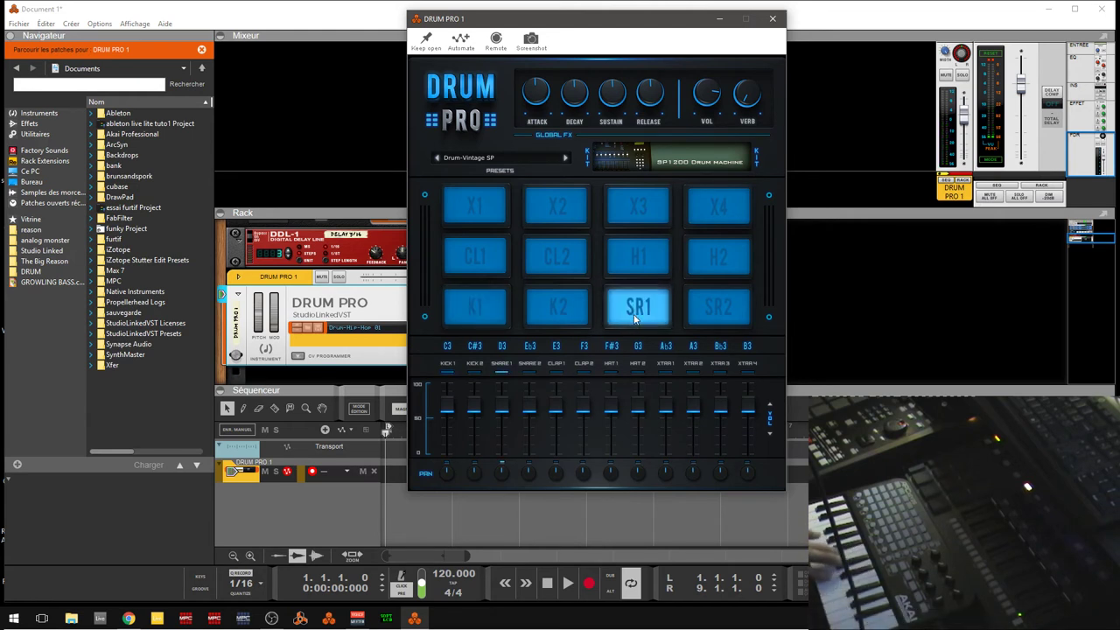
# Audition the Drum-Vintage TR 808 preset, and load the Drum-Vintage TR 909 preset after it
pyautogui.click(520, 166)
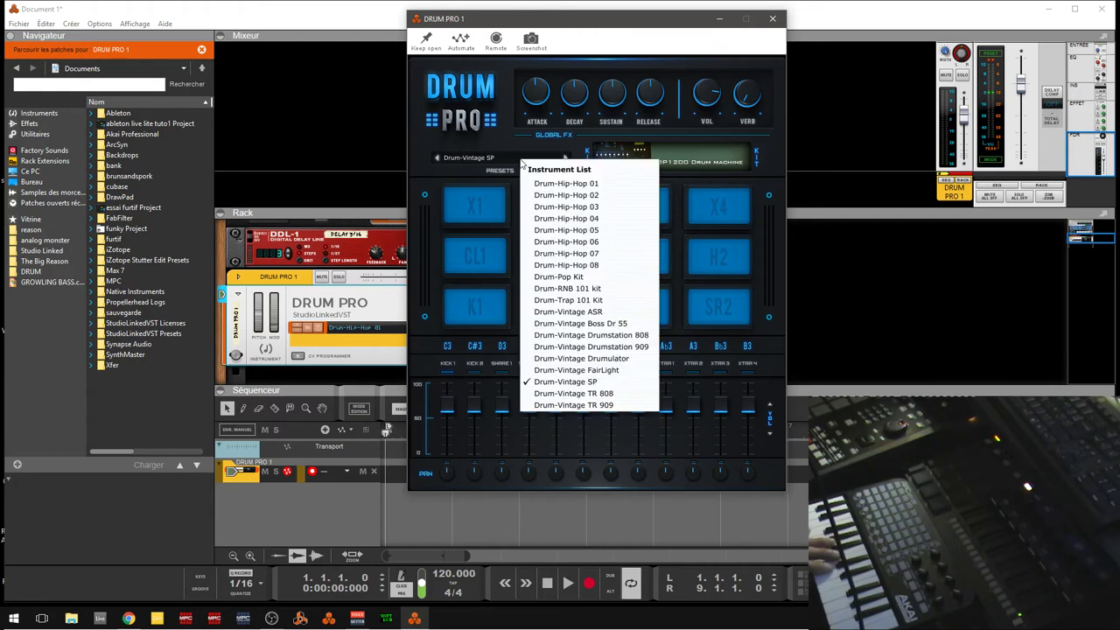
pyautogui.click(598, 398)
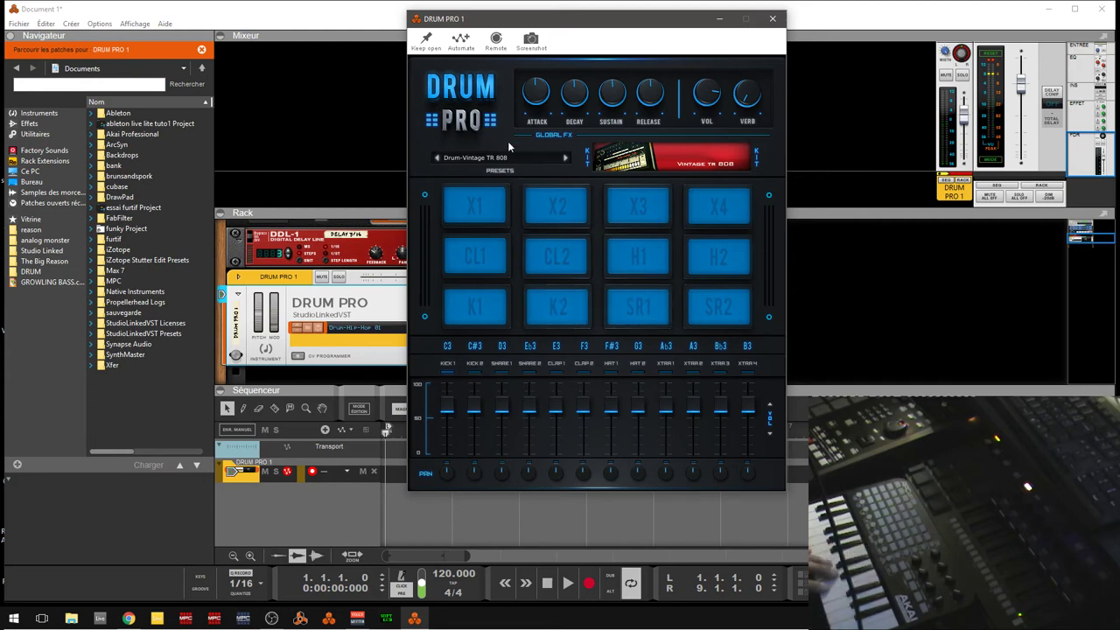
pyautogui.click(510, 162)
pyautogui.click(589, 408)
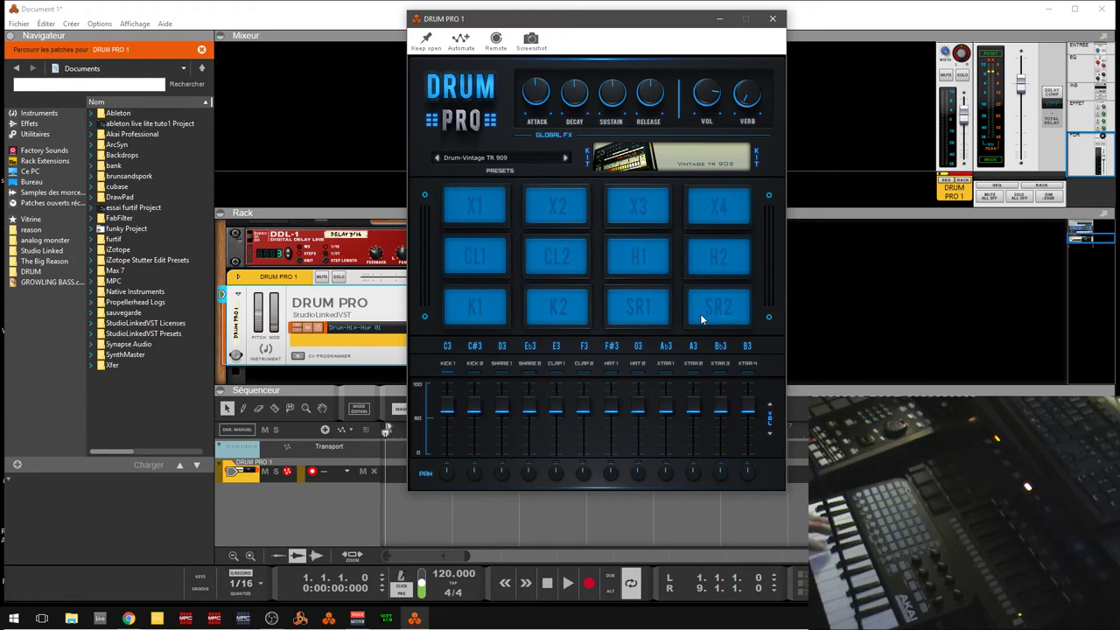
# Switch to Chrome, open the StudioLinked website from the Drum Pro page on vst4free, and dismiss the promotional video pop-up
pyautogui.moveTo(662, 29); pyautogui.dragTo(507, 44)
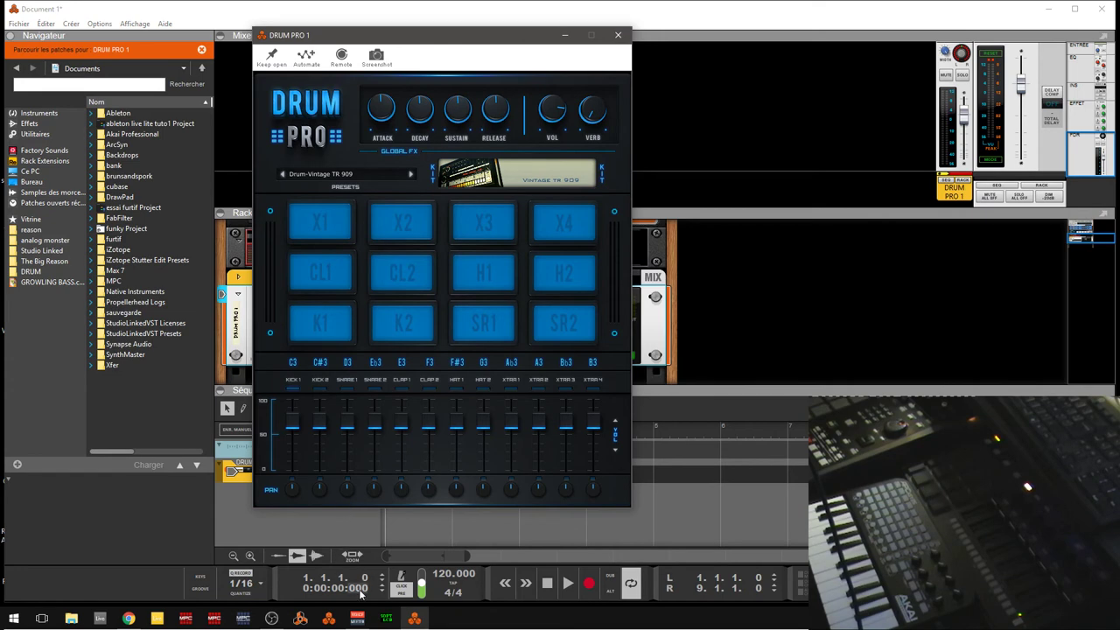
pyautogui.click(128, 620)
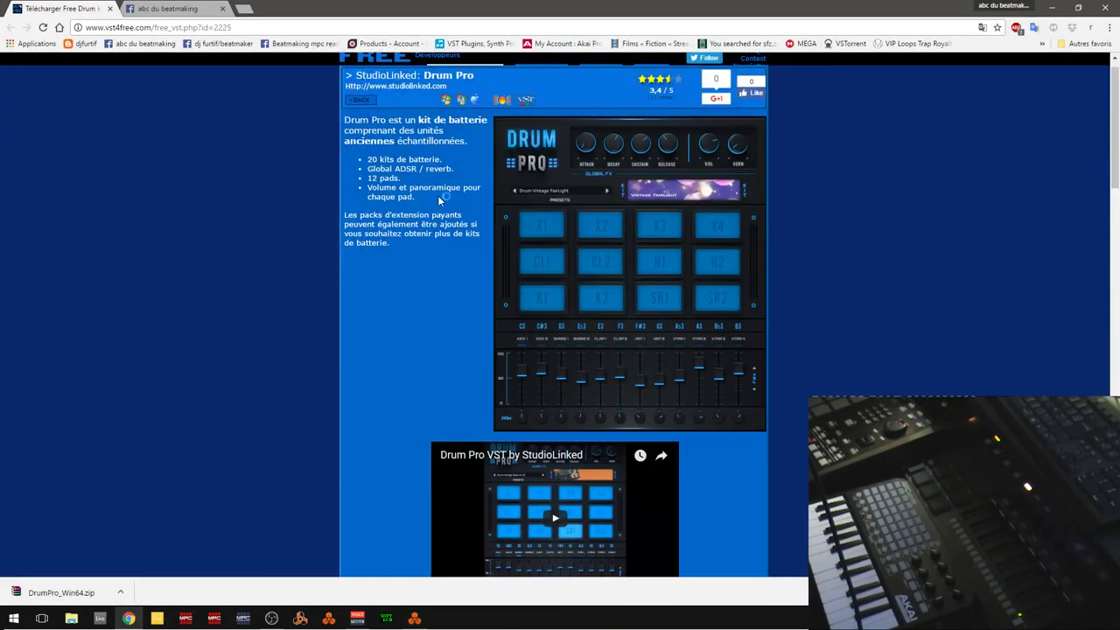
pyautogui.click(402, 90)
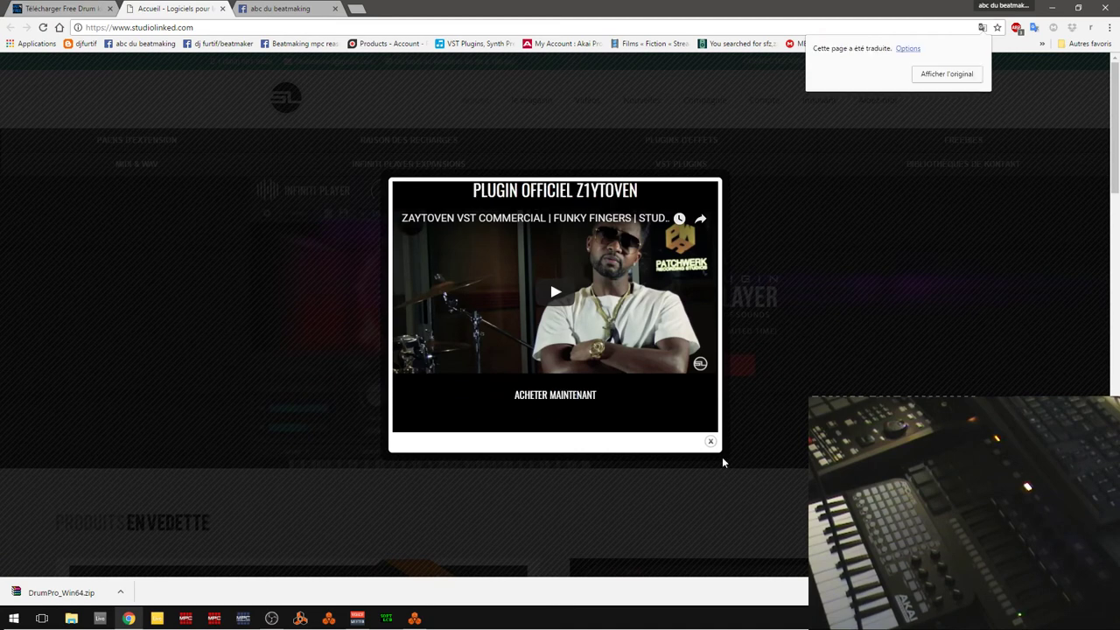
pyautogui.click(708, 443)
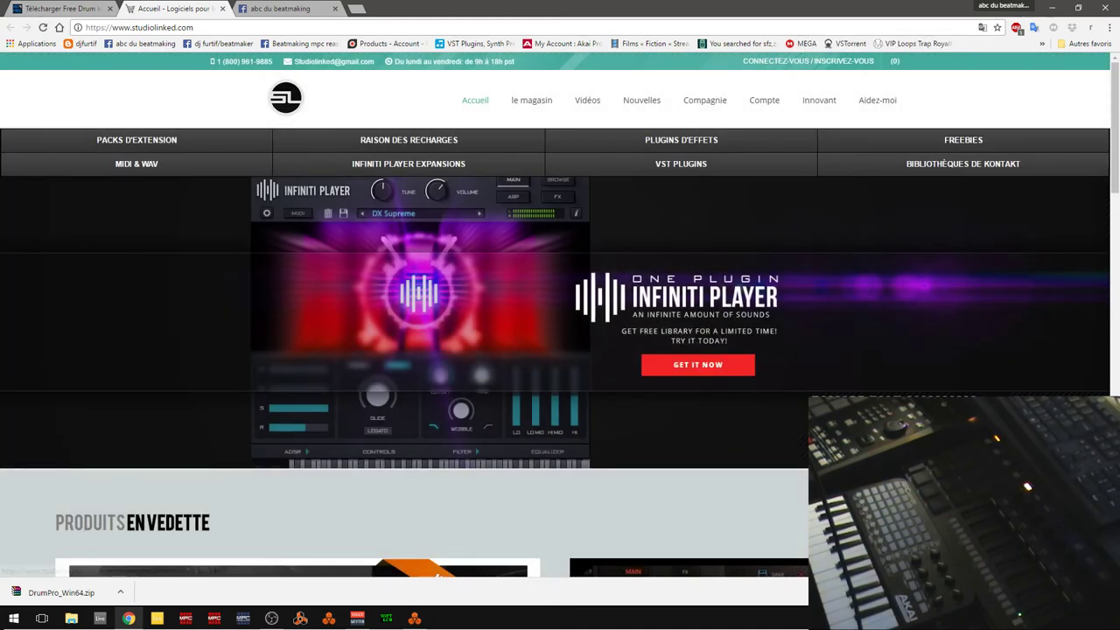
pyautogui.moveTo(1114, 109)
pyautogui.mouseDown()
pyautogui.moveTo(1114, 184)
pyautogui.moveTo(1114, 109)
pyautogui.mouseUp()
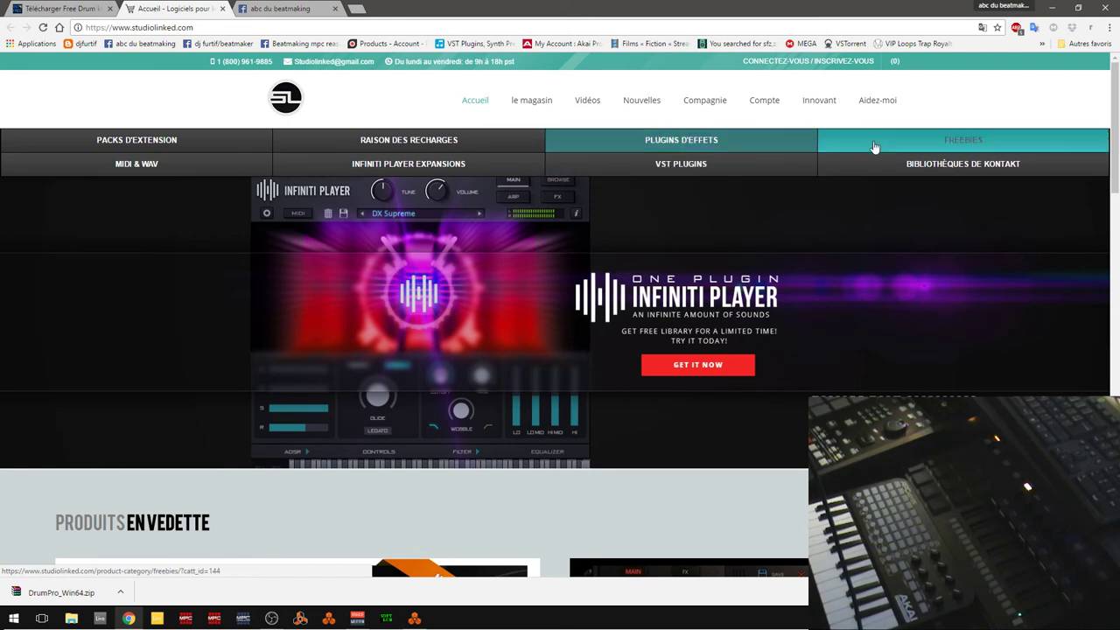
# Open the Kontakt libraries category on the StudioLinked site and look over its products
pyautogui.click(936, 171)
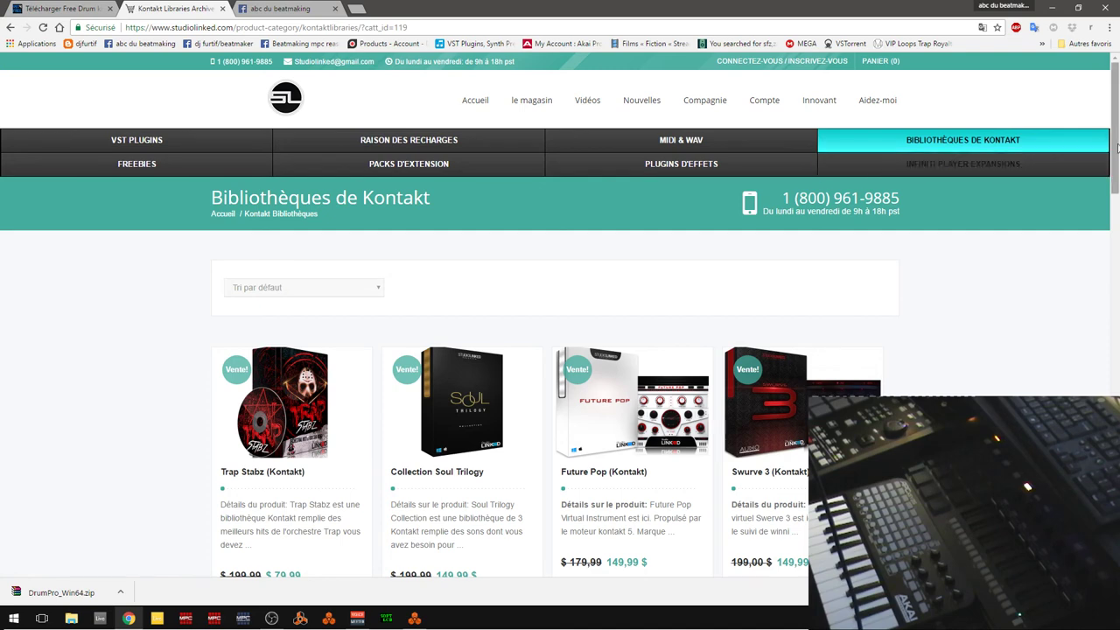
pyautogui.scroll(-4, 1116, 151)
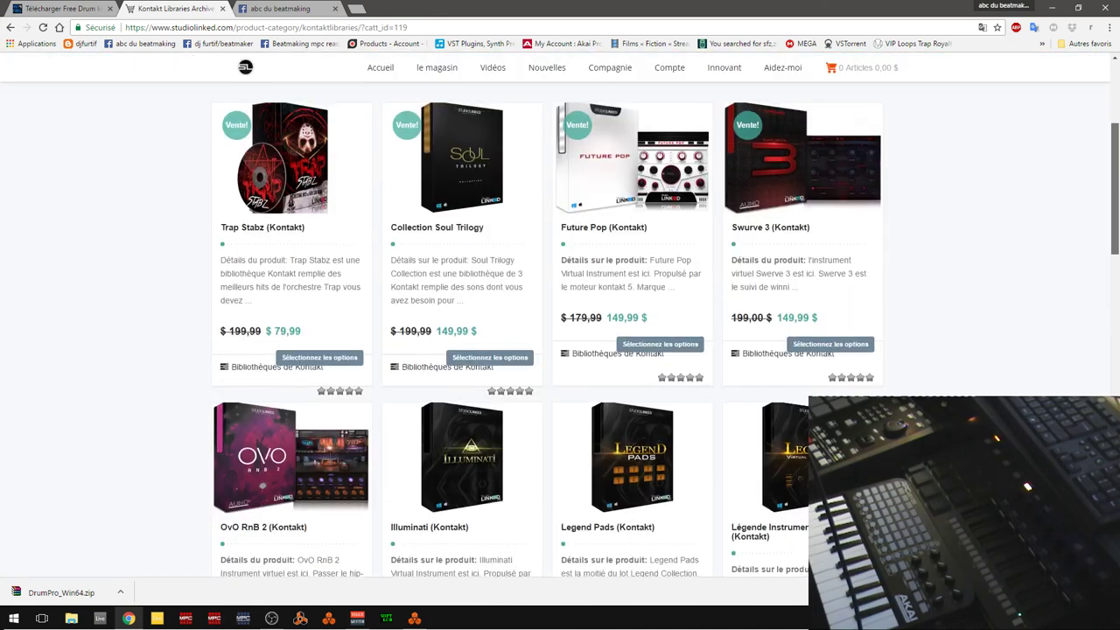
pyautogui.scroll(4, 560, 315)
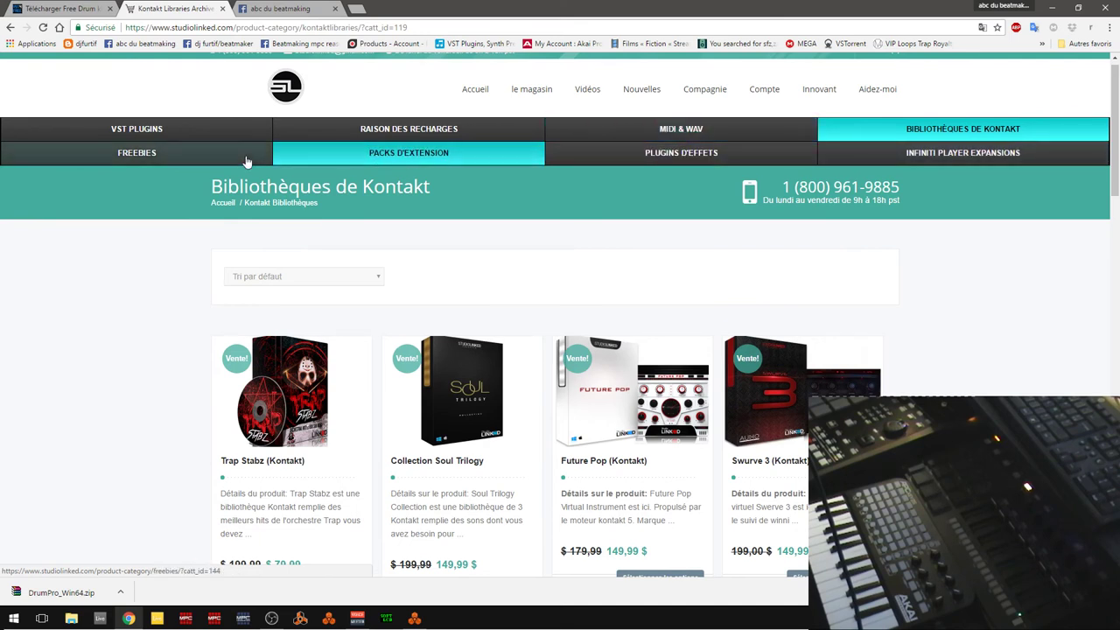
# Open the VST Plugins category and look through its product listings, then return to the start of the page
pyautogui.click(162, 134)
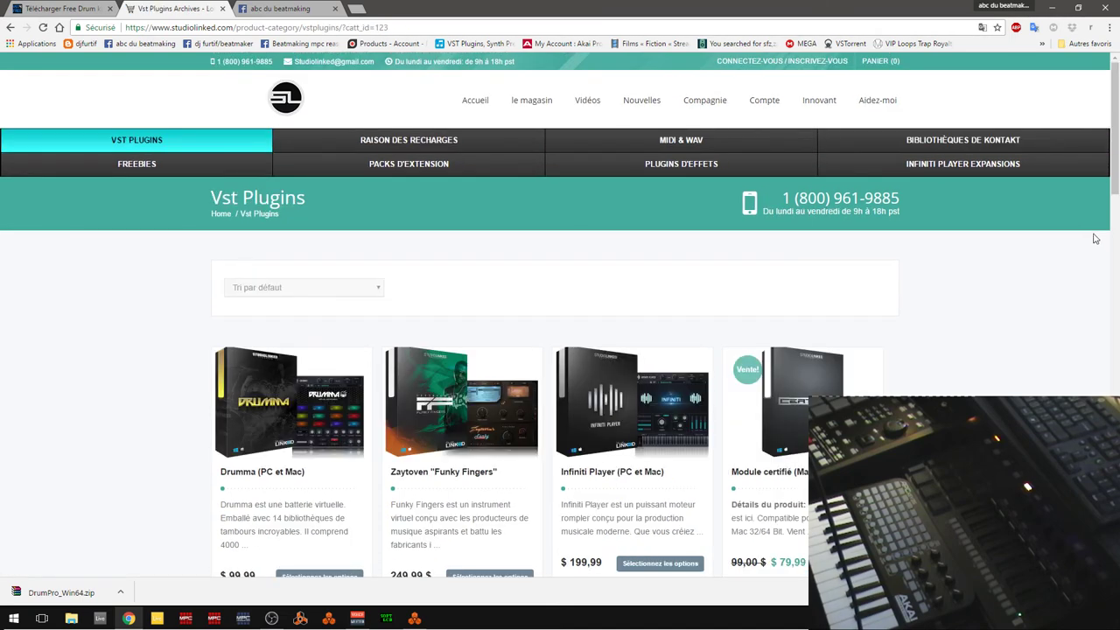
pyautogui.scroll(-5, 1117, 170)
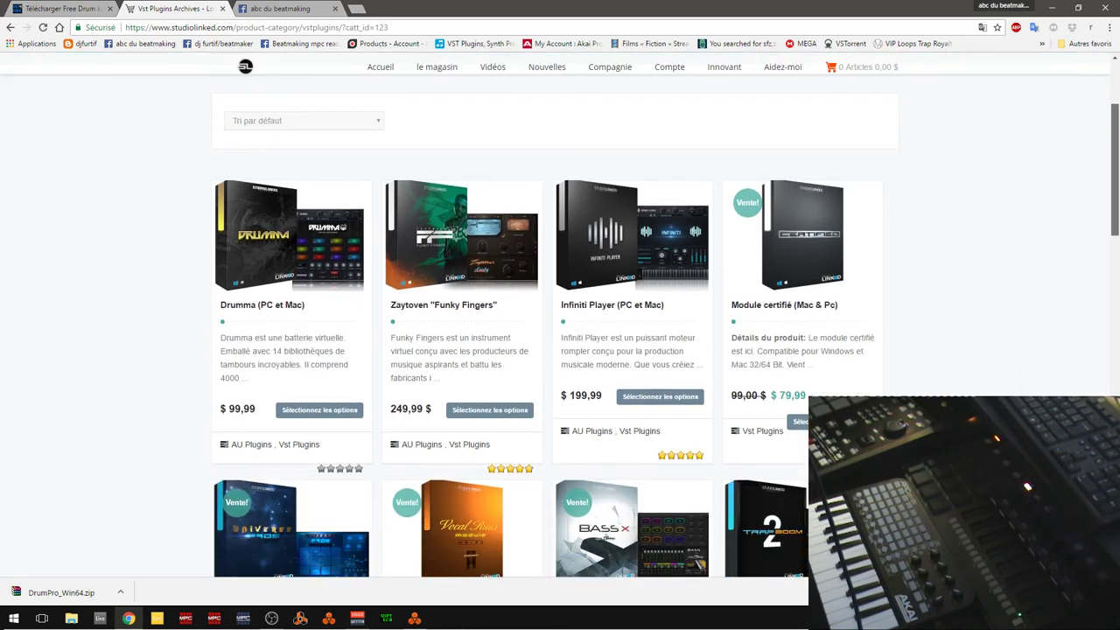
pyautogui.scroll(-3, 560, 315)
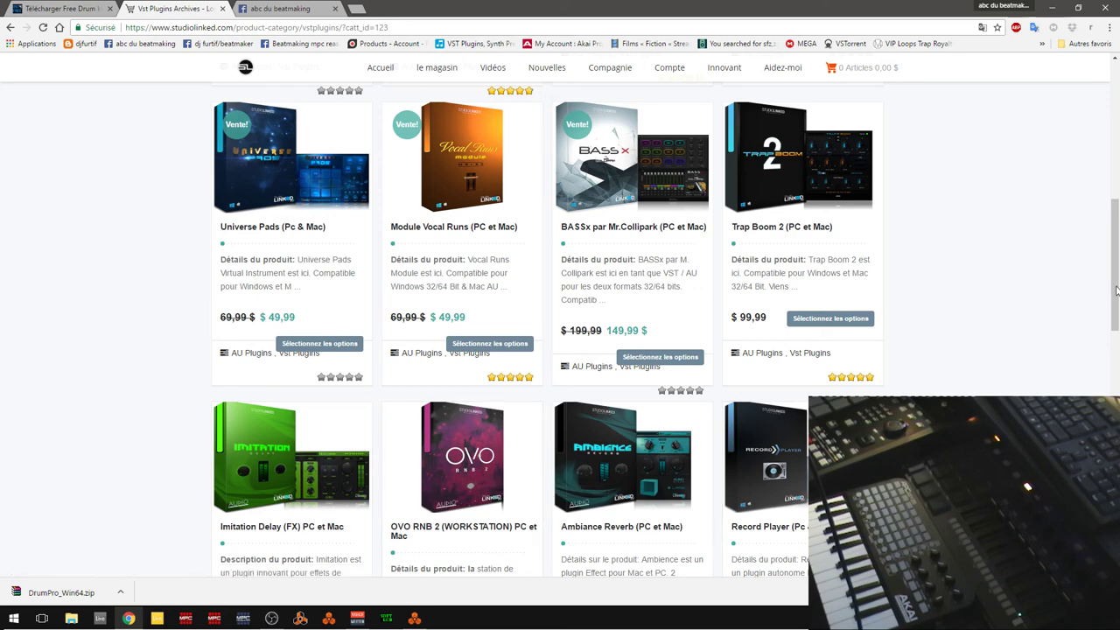
pyautogui.moveTo(1109, 285); pyautogui.dragTo(1109, 387)
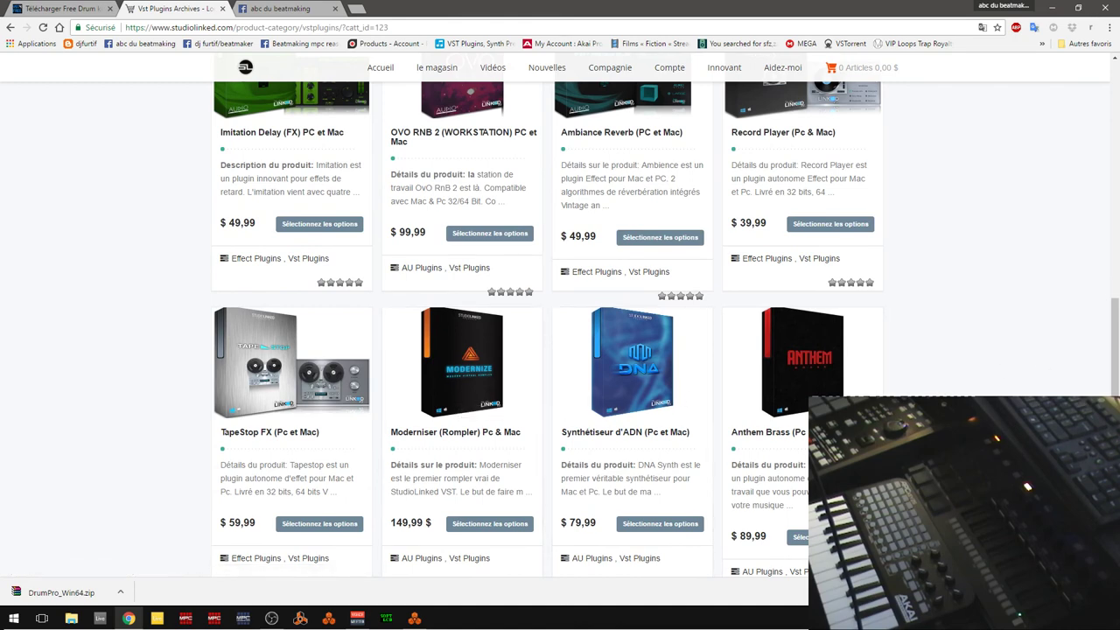
pyautogui.moveTo(1114, 351); pyautogui.dragTo(1114, 405)
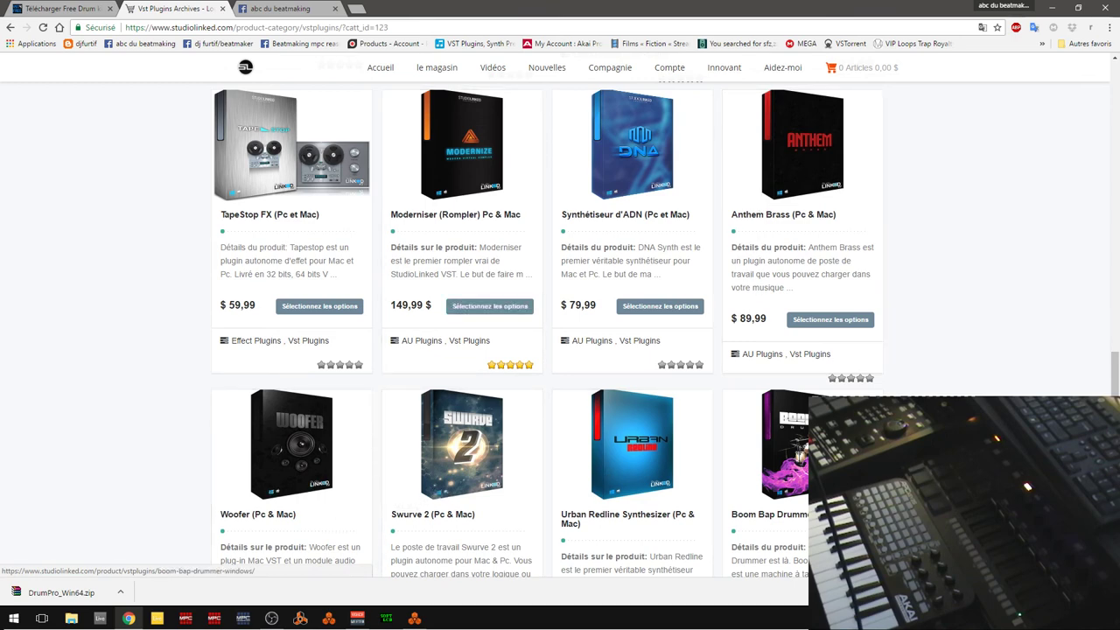
pyautogui.moveTo(1116, 382); pyautogui.dragTo(1108, 95)
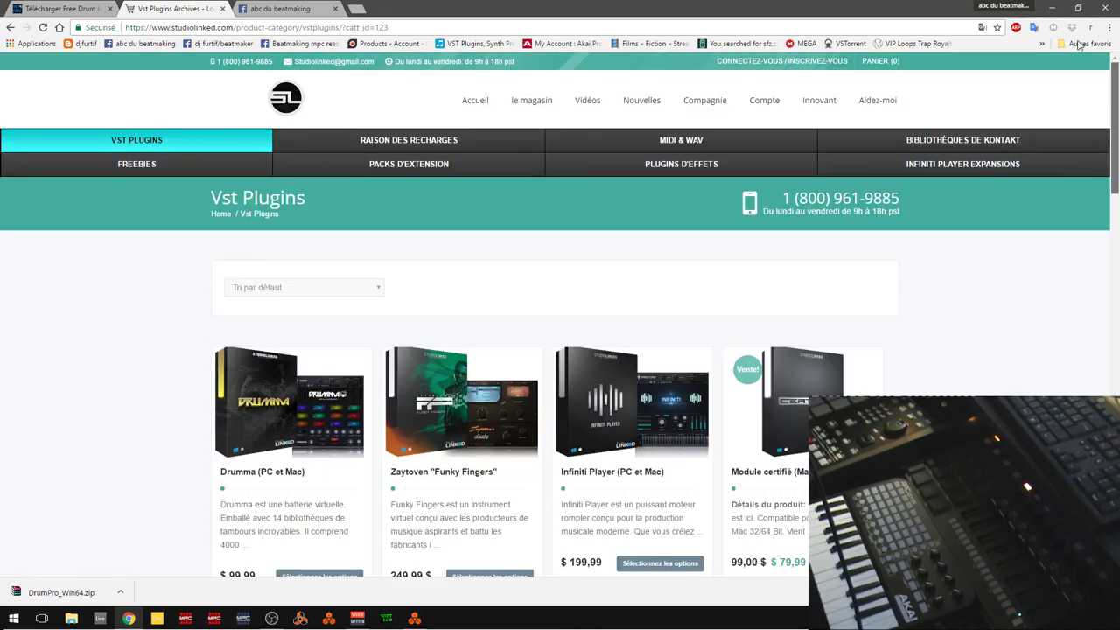